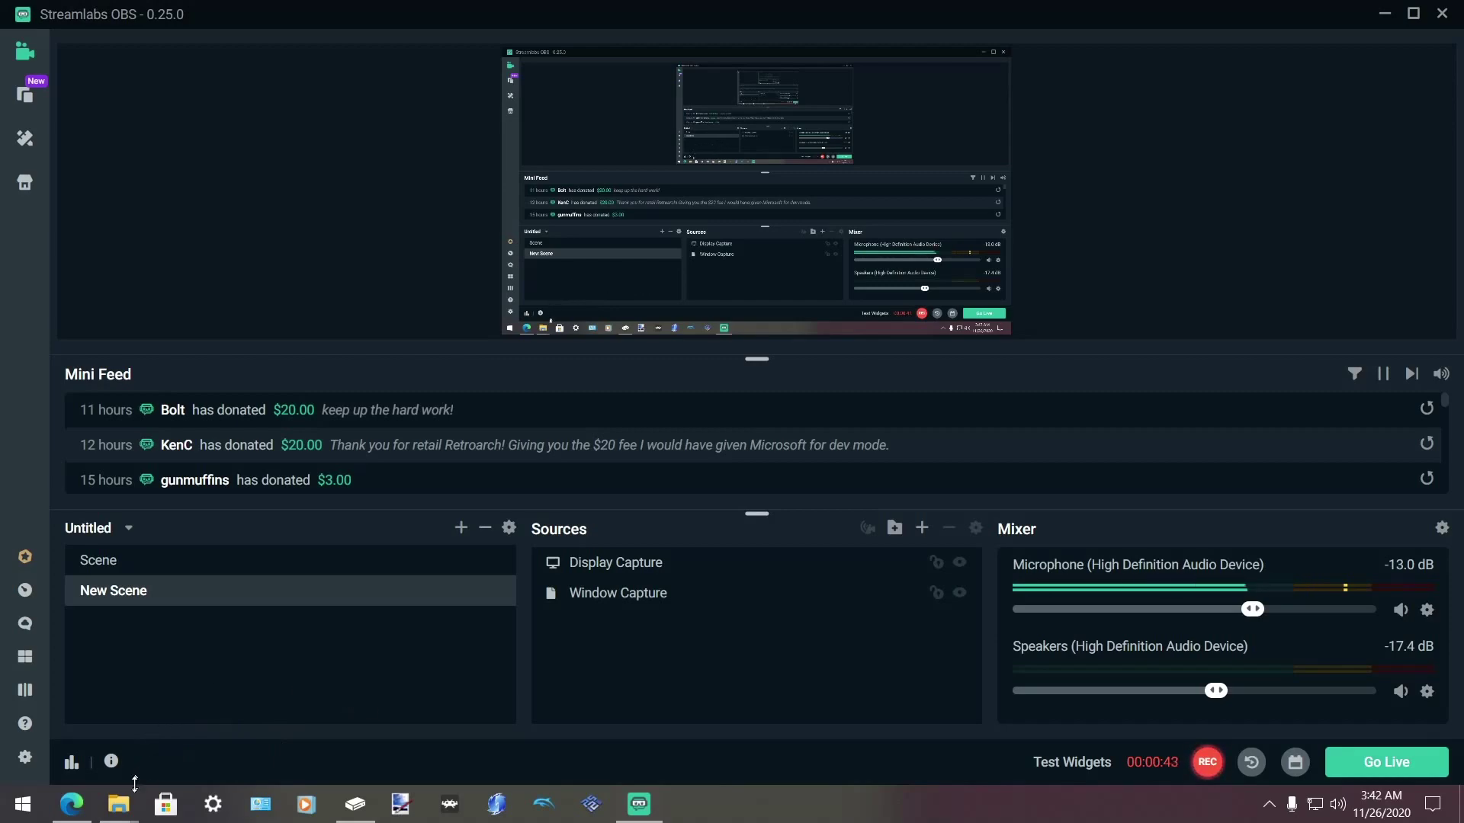
Bring the DVD folder window with the PS2 game ISOs to the front
mouse_move(118, 804)
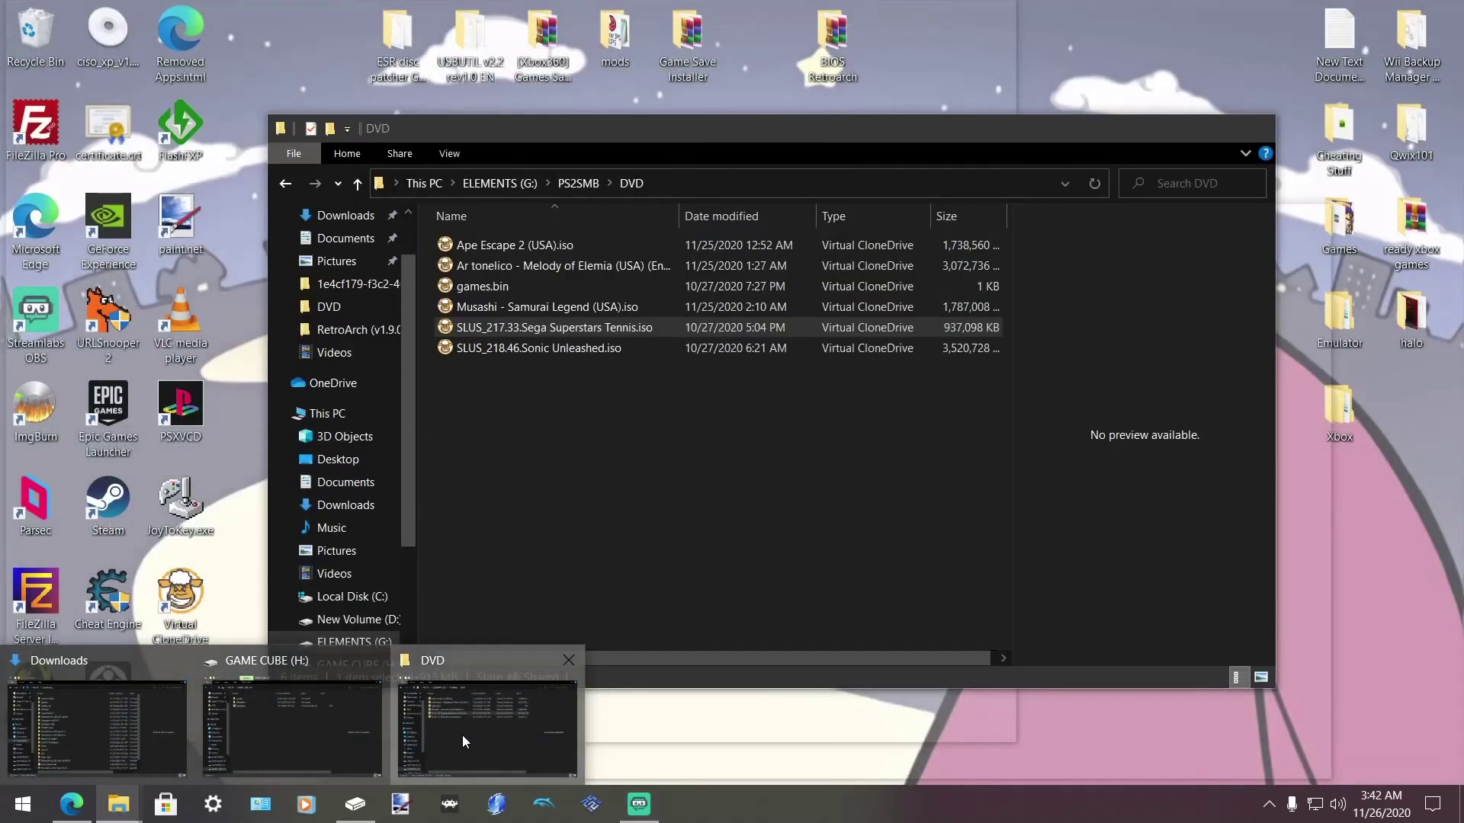
click(462, 735)
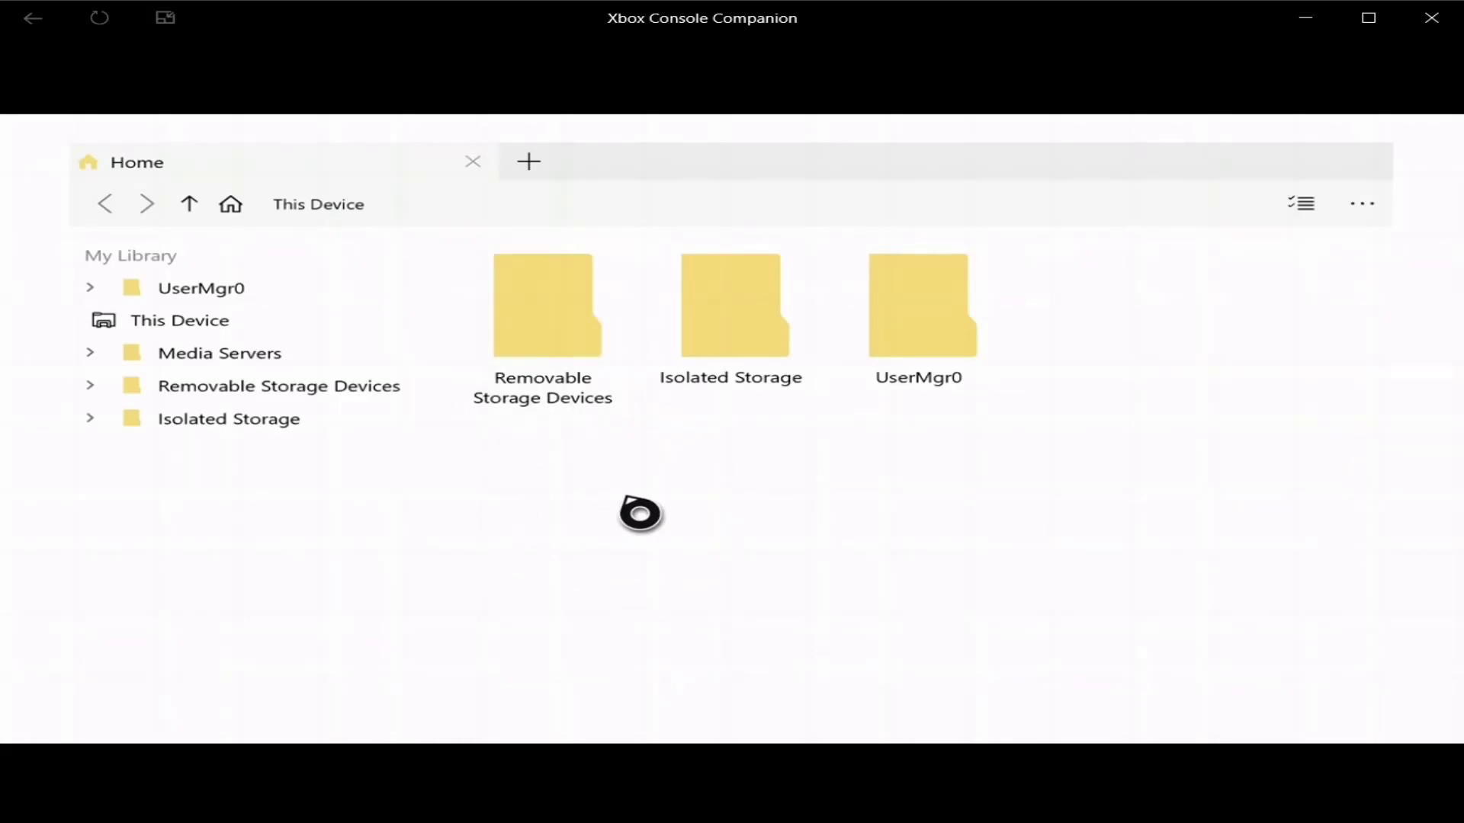
click(1392, 214)
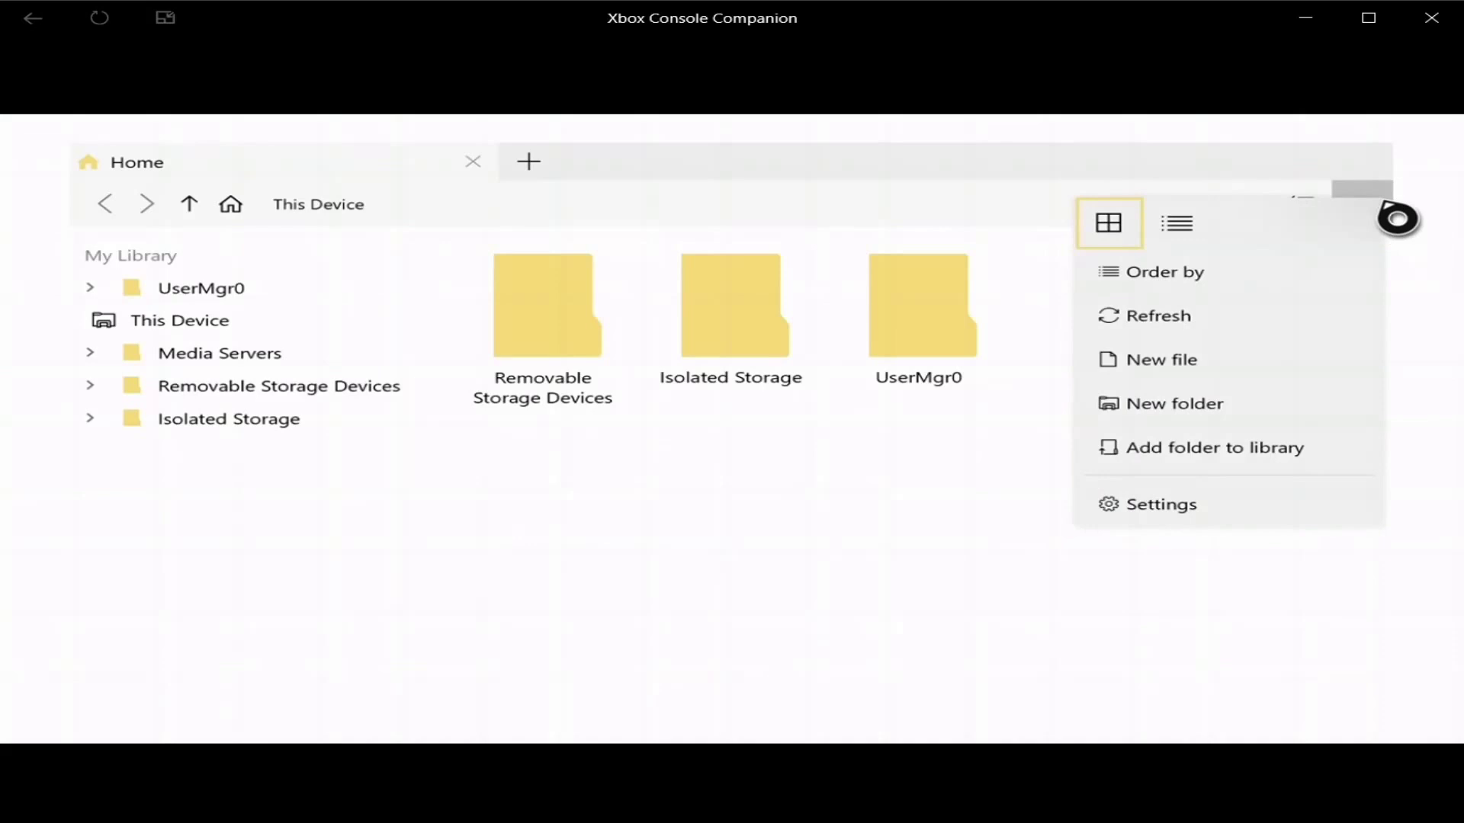
click(1197, 462)
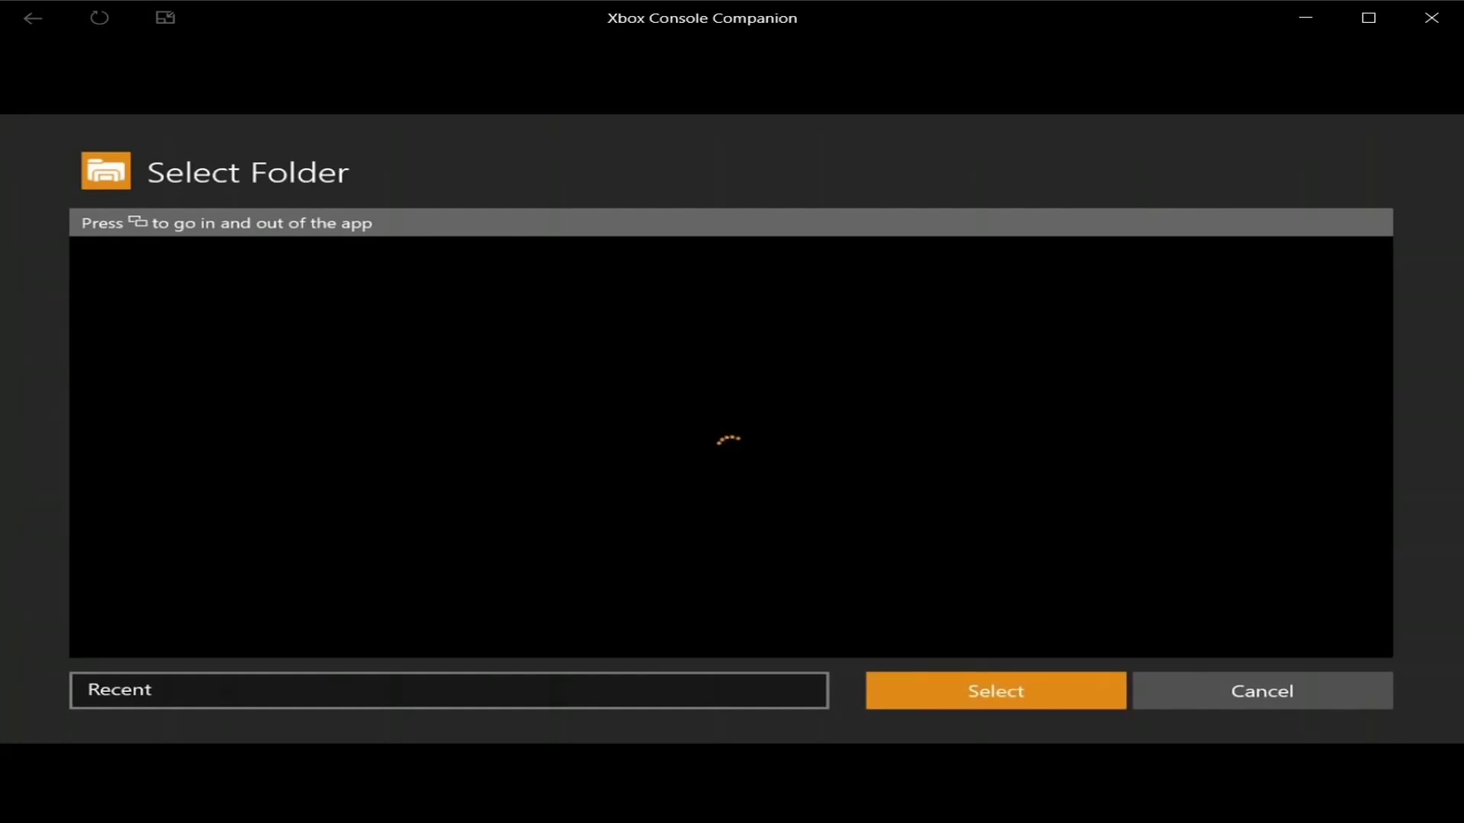
click(106, 375)
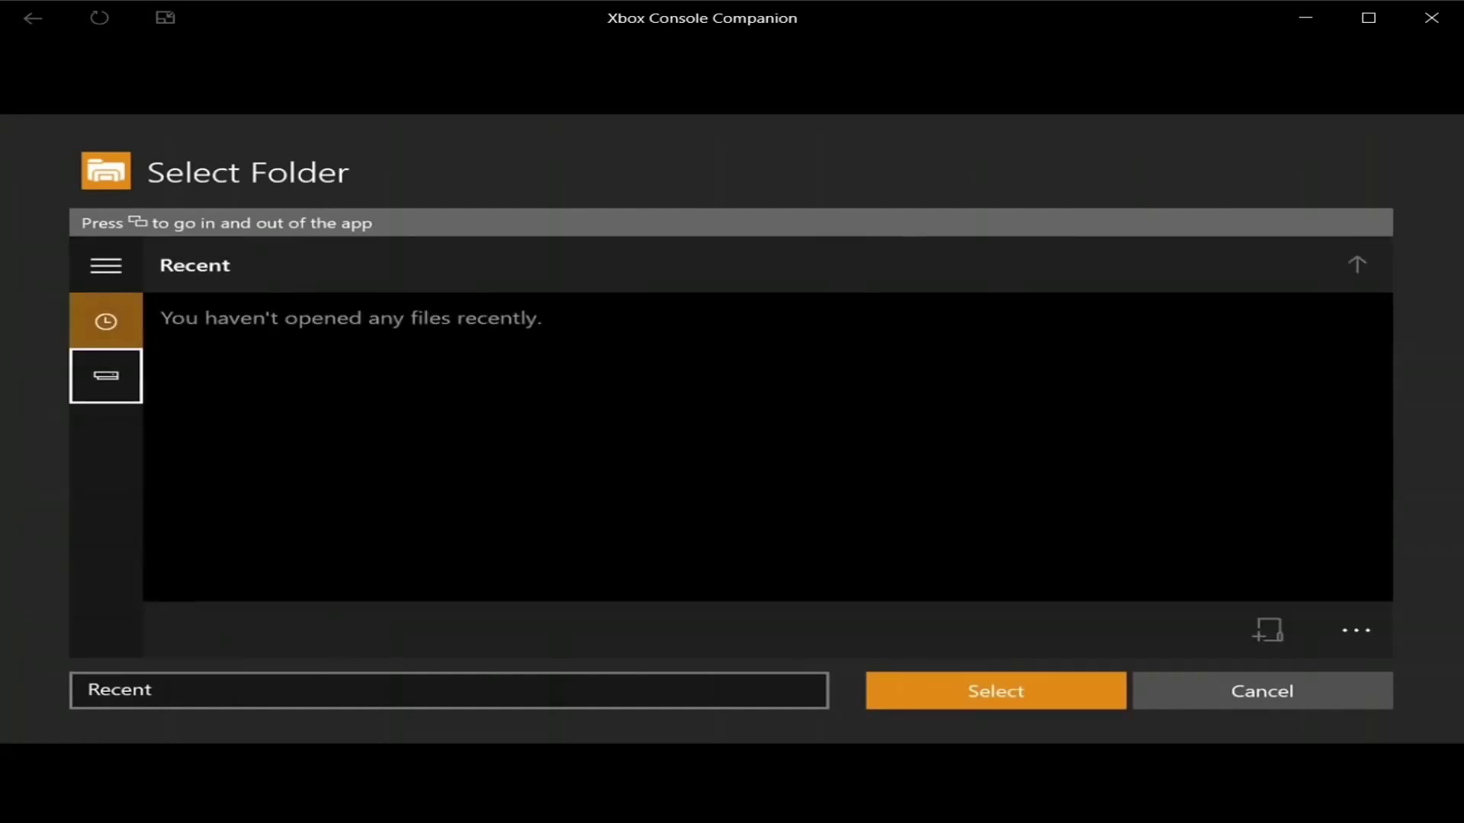
key(Return)
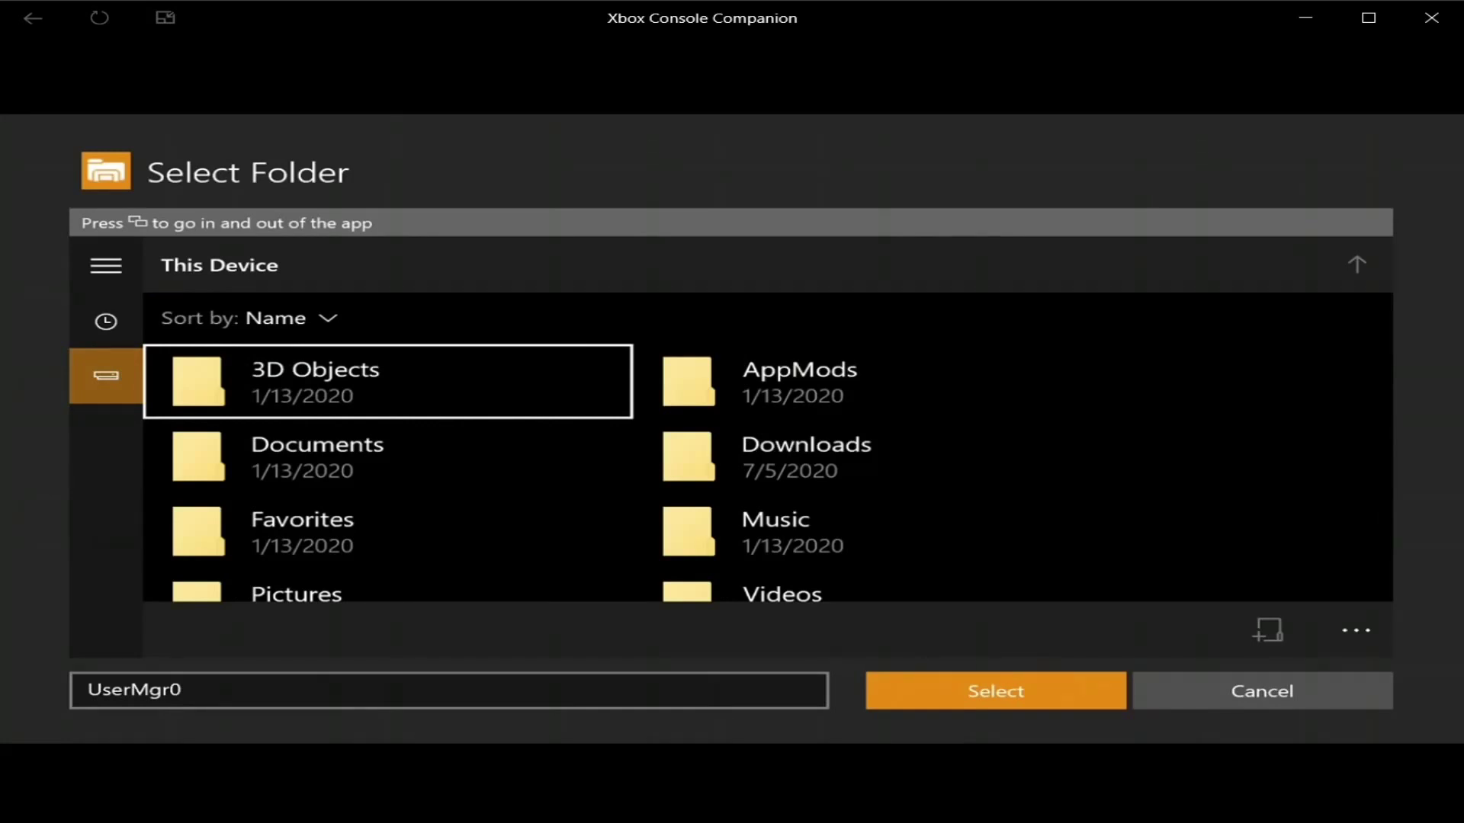
click(996, 691)
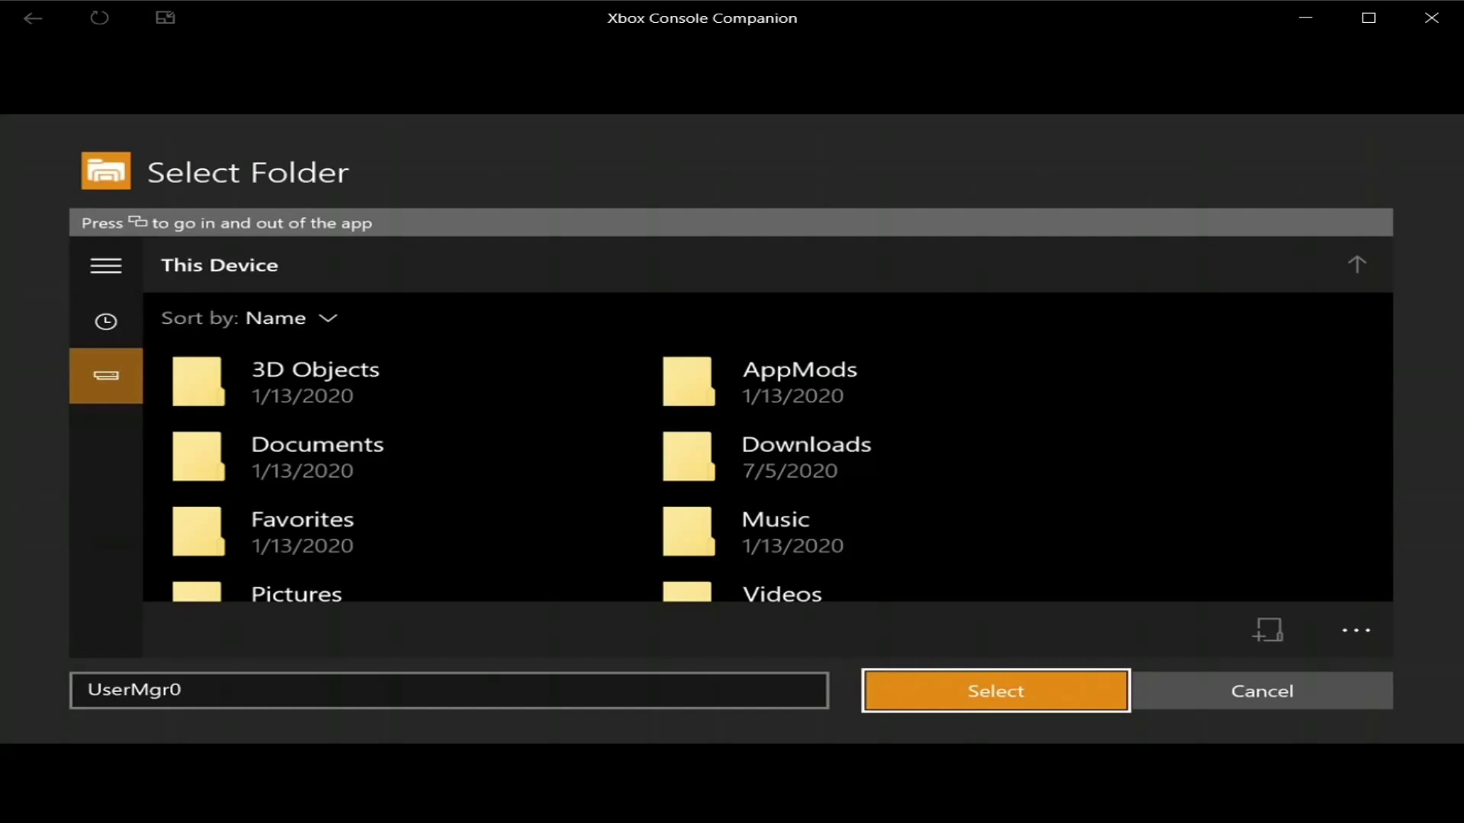
key(Right)
key(Return)
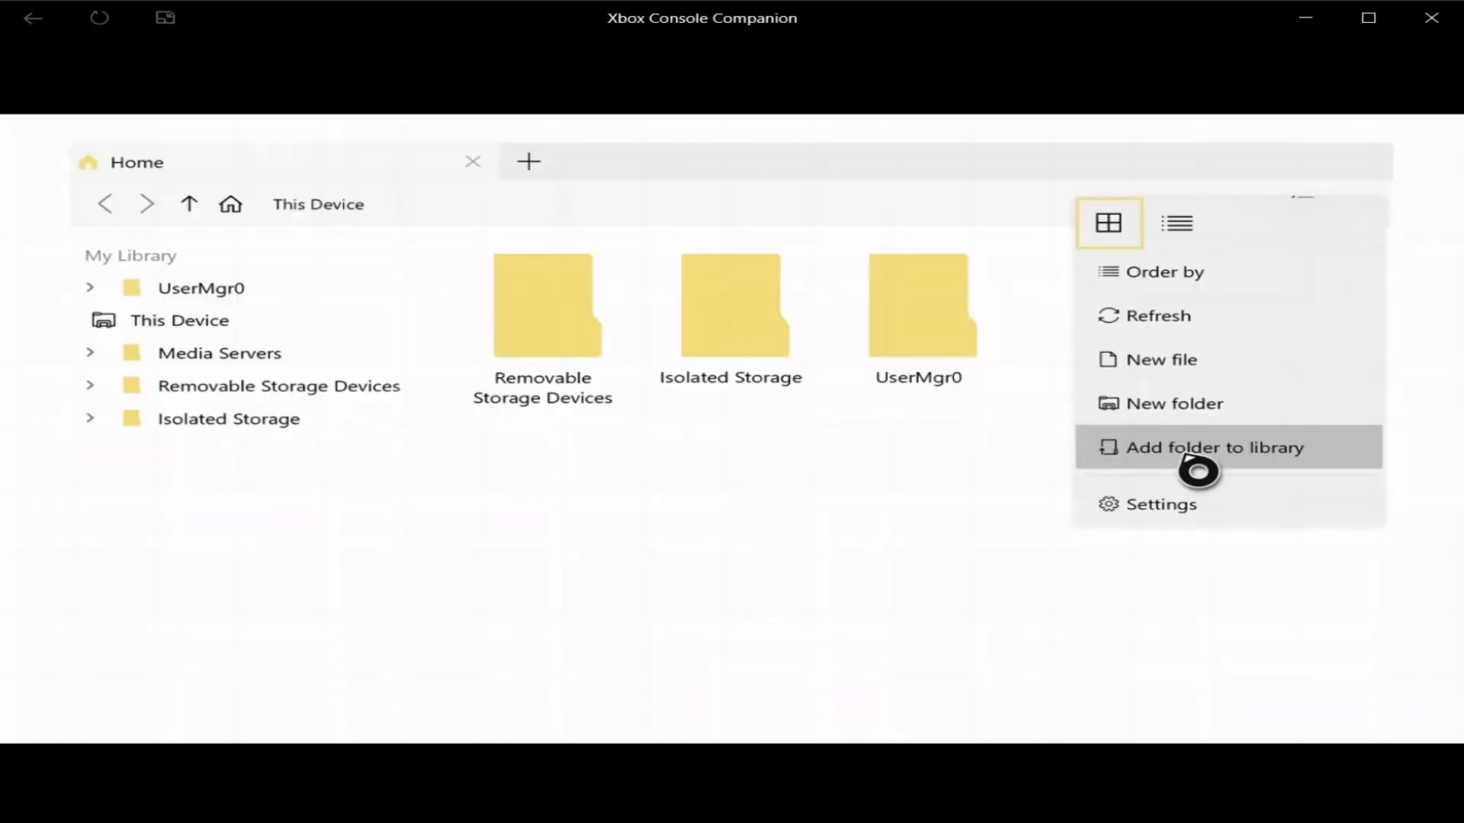
click(647, 644)
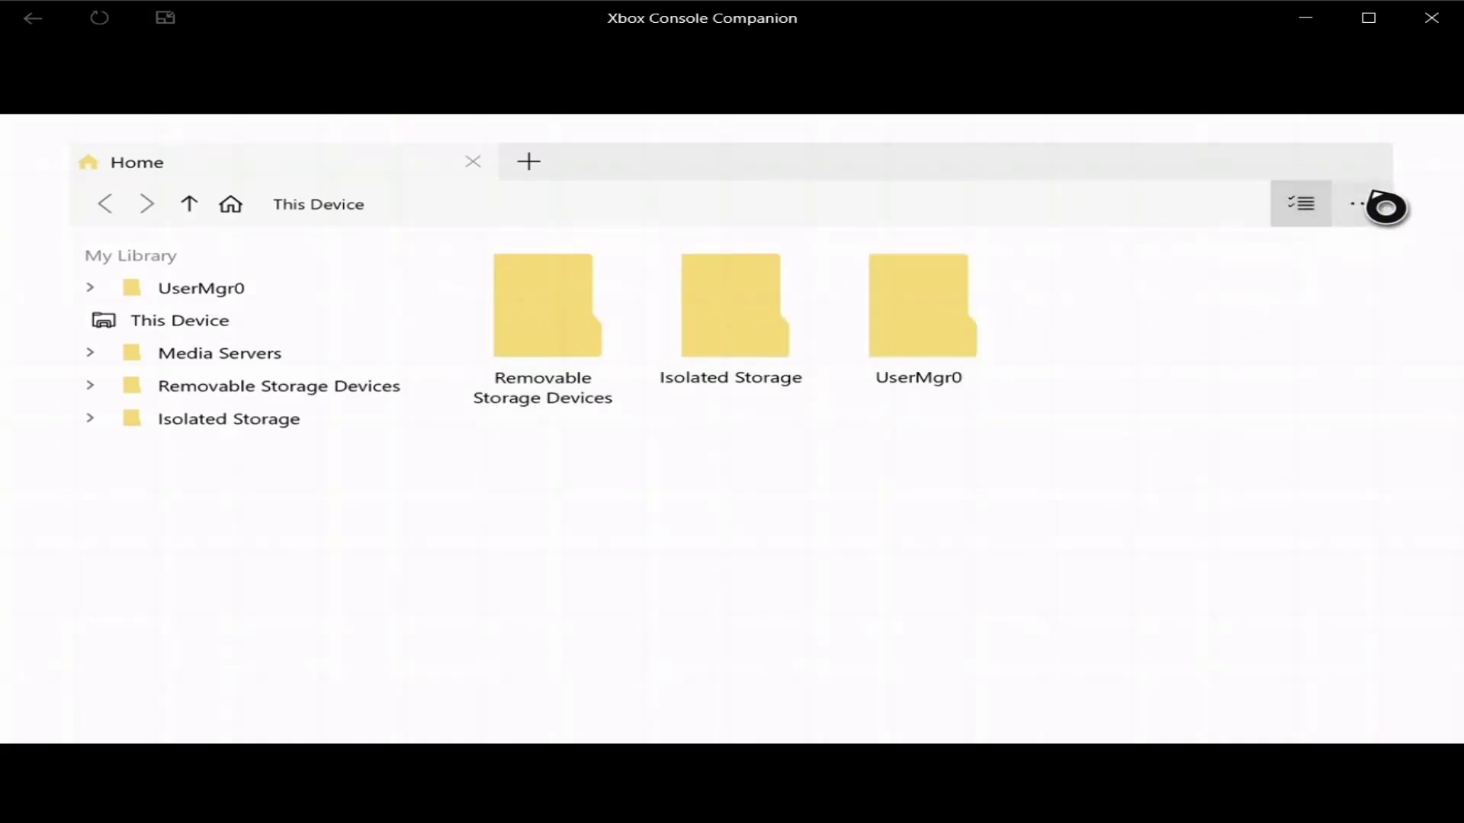
click(1384, 206)
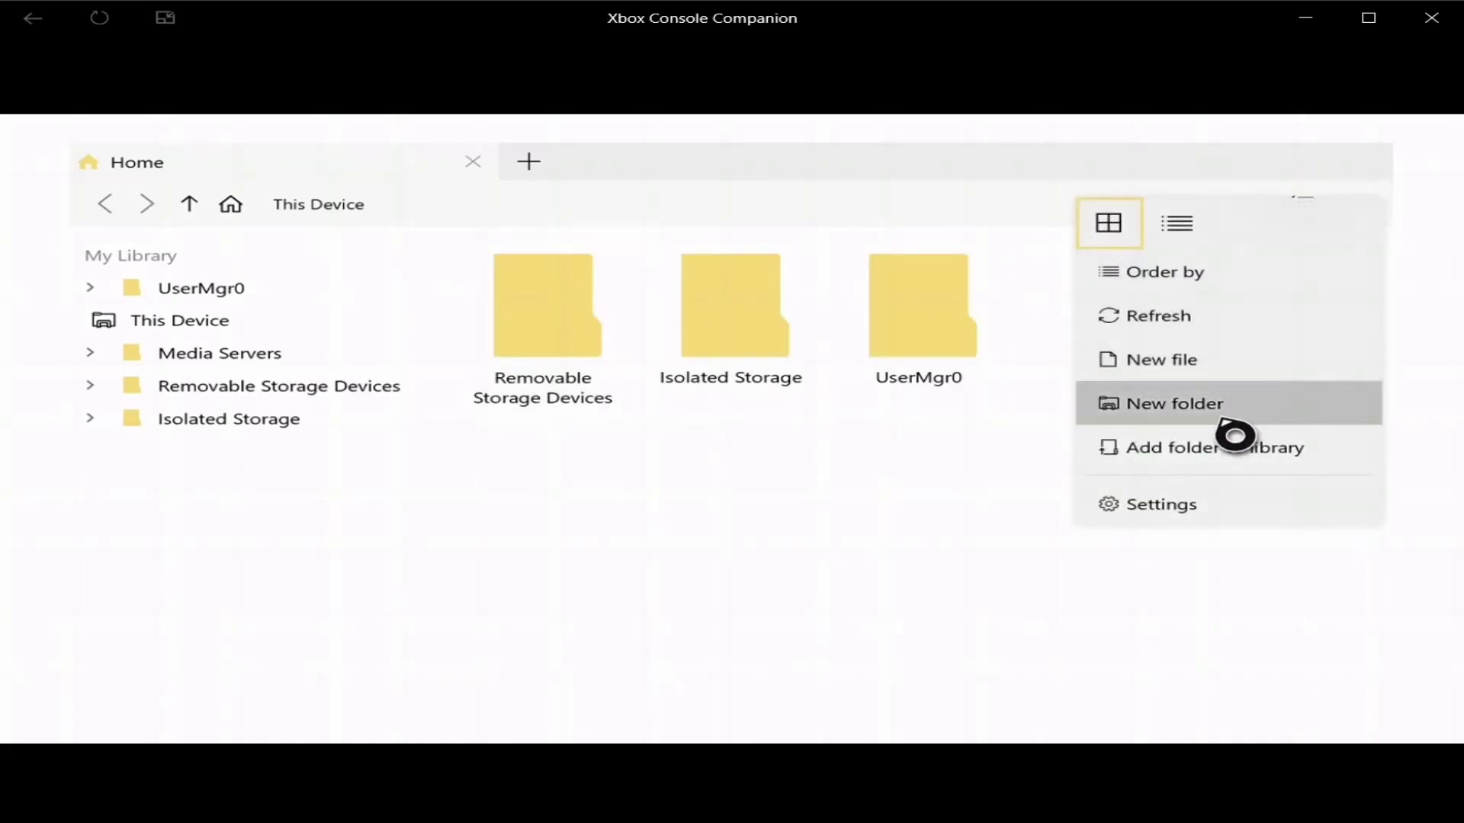
click(1164, 456)
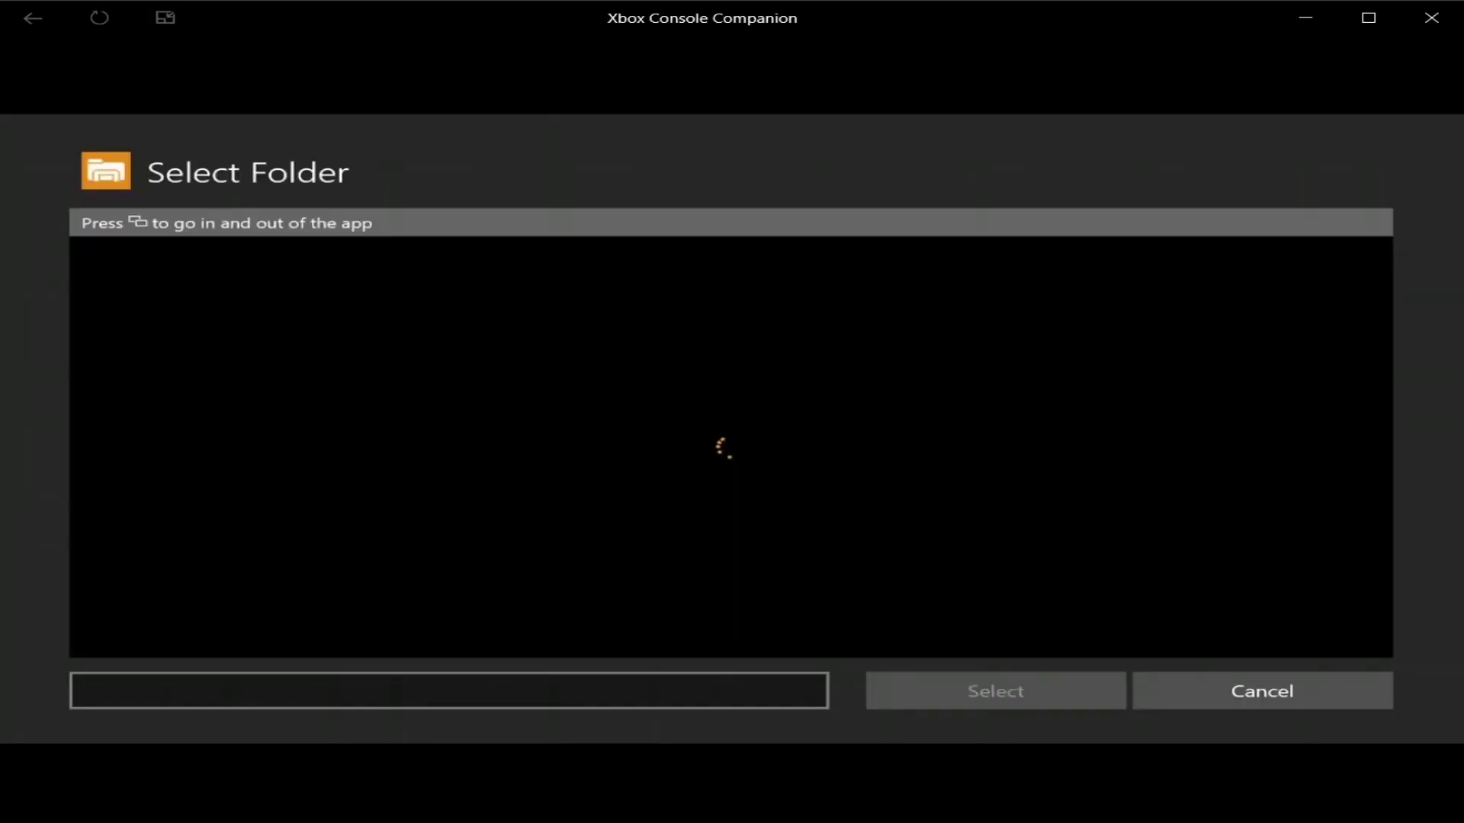
key(Left)
key(Down)
key(Down)
key(Down)
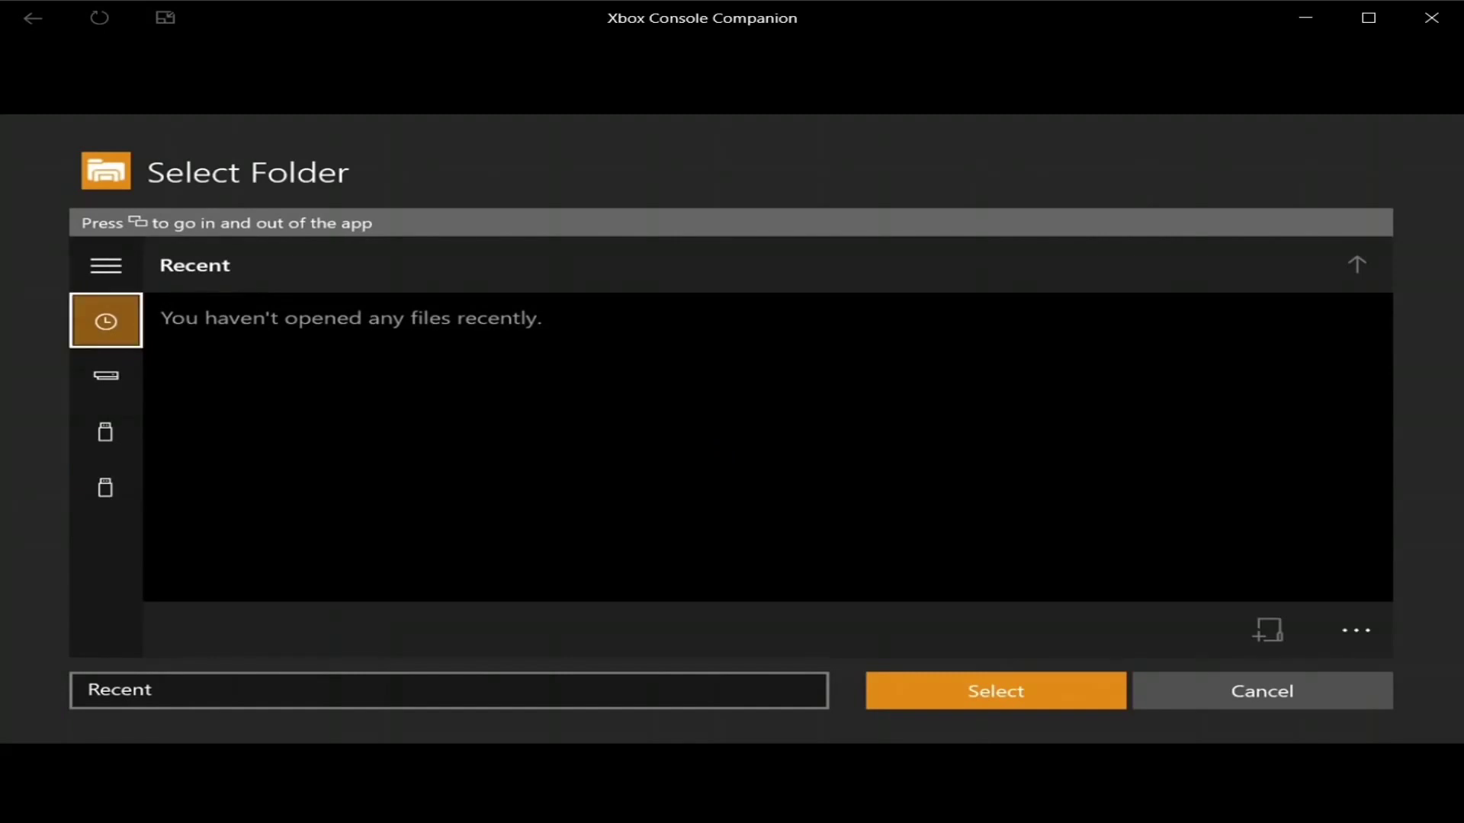
key(Return)
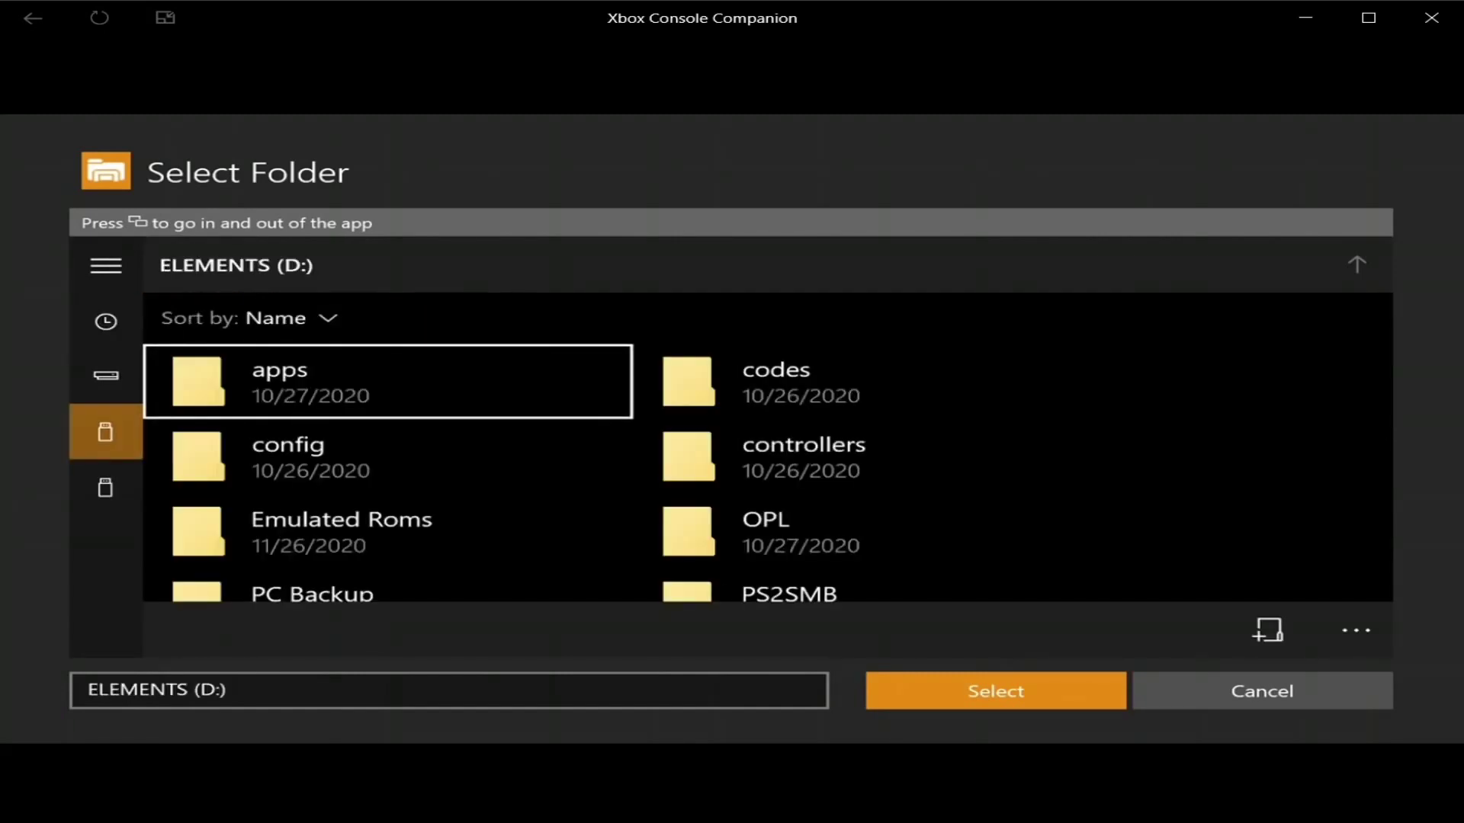
key(Right)
key(Left)
key(Left)
key(Down)
key(Up)
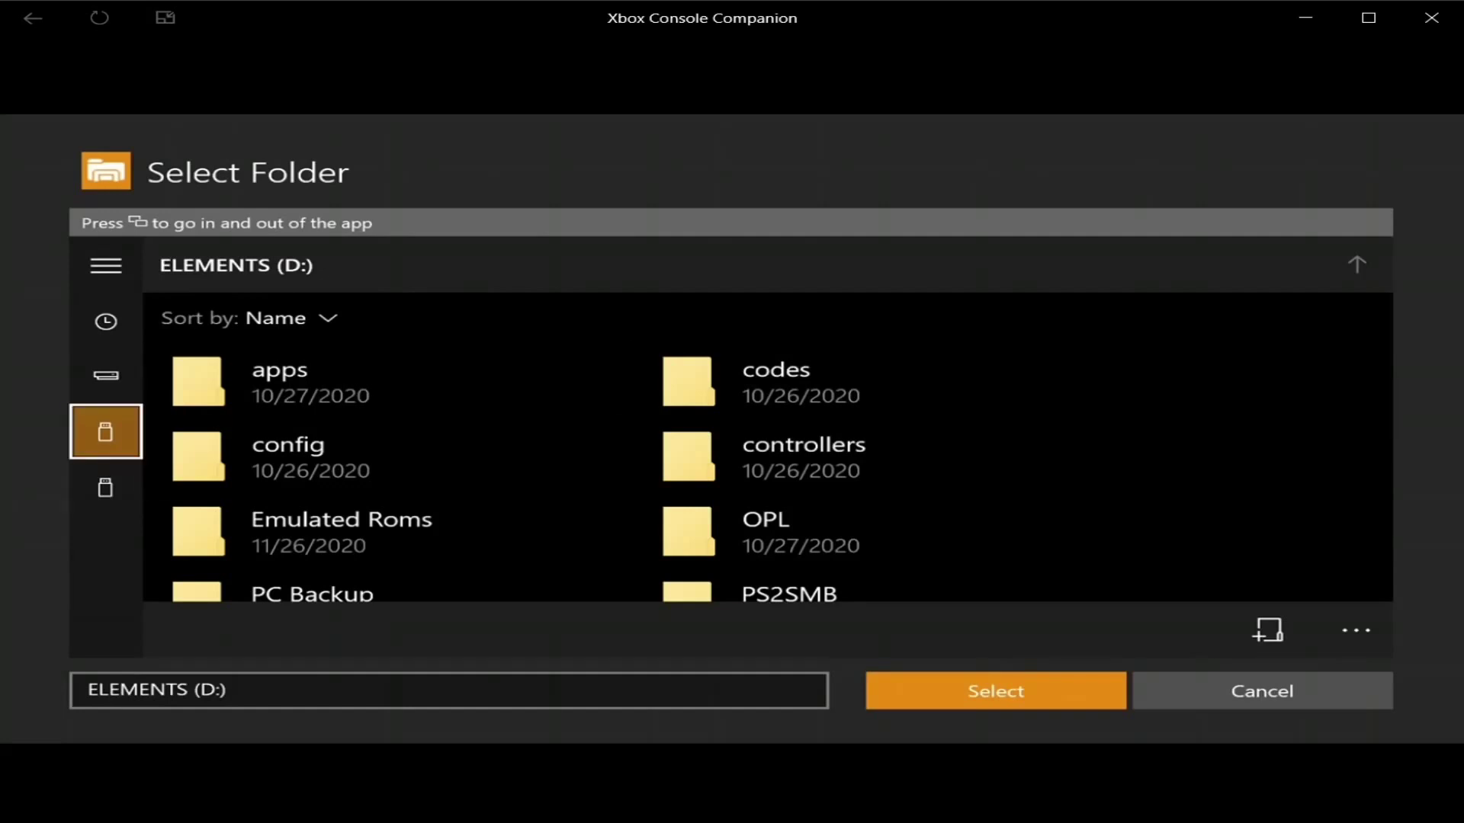
key(Right)
key(Up)
key(Down)
key(Down)
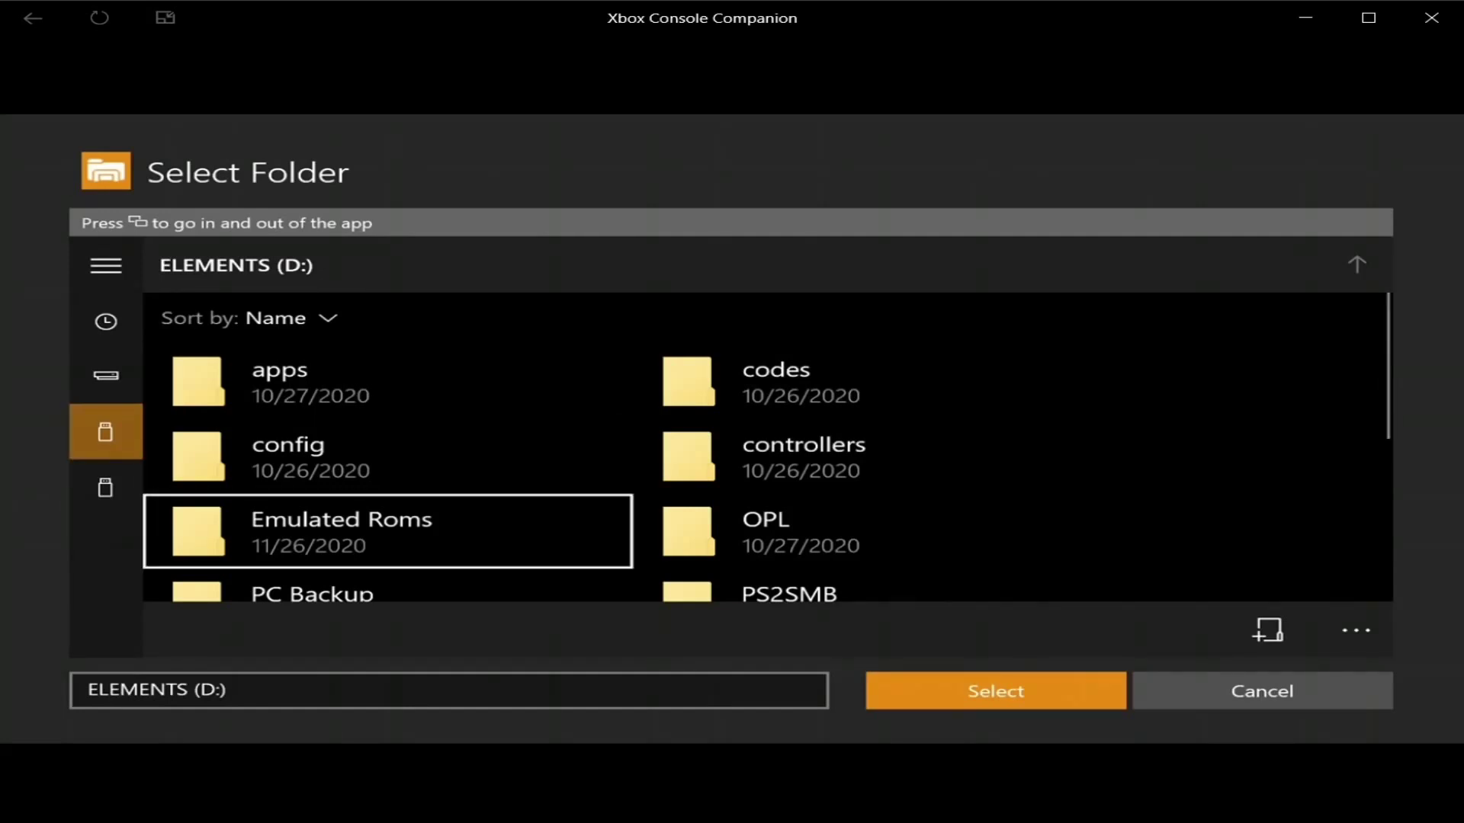
key(Up)
key(Up)
key(Left)
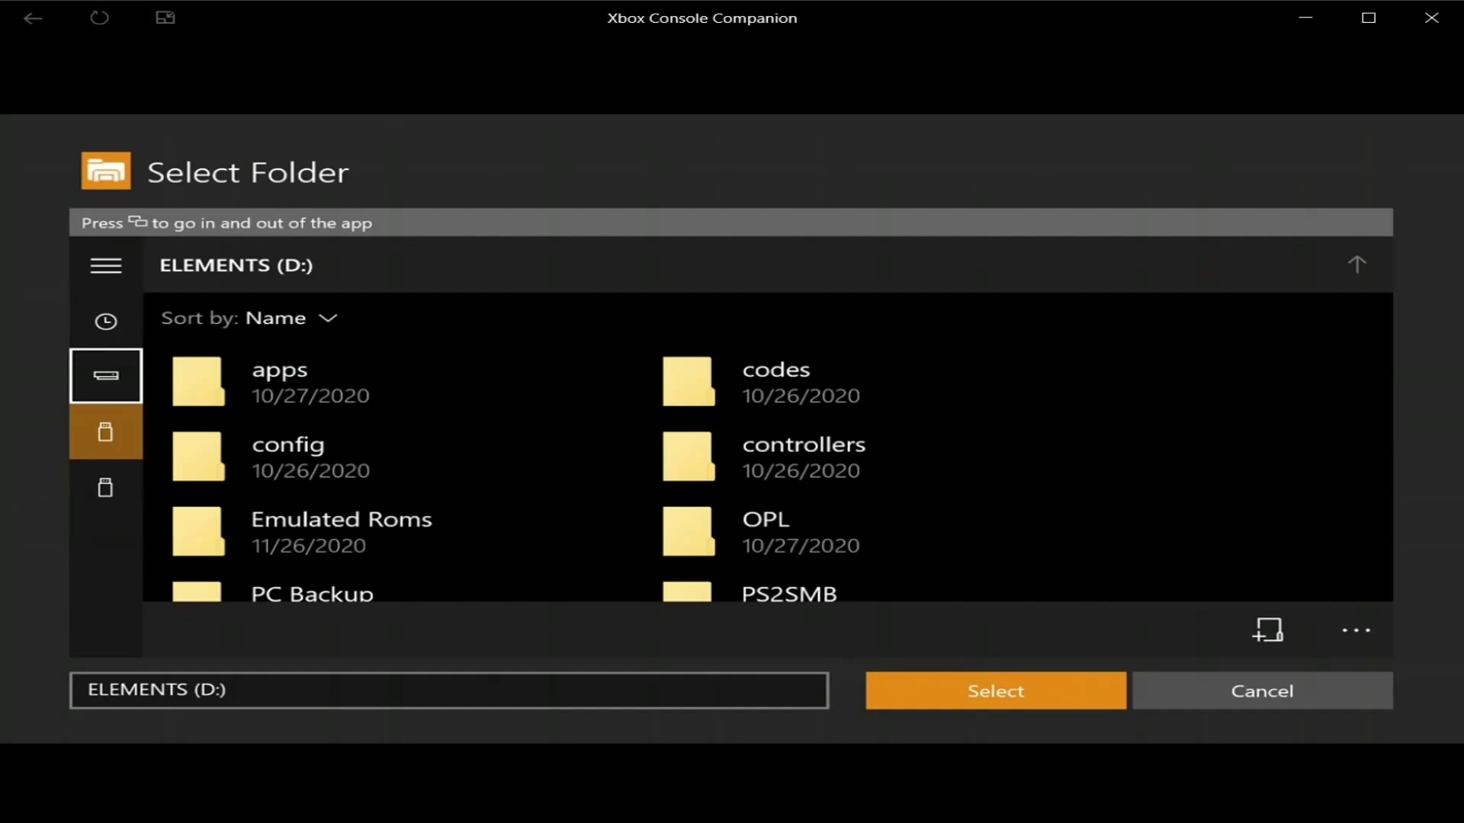
key(Tab)
key(Right)
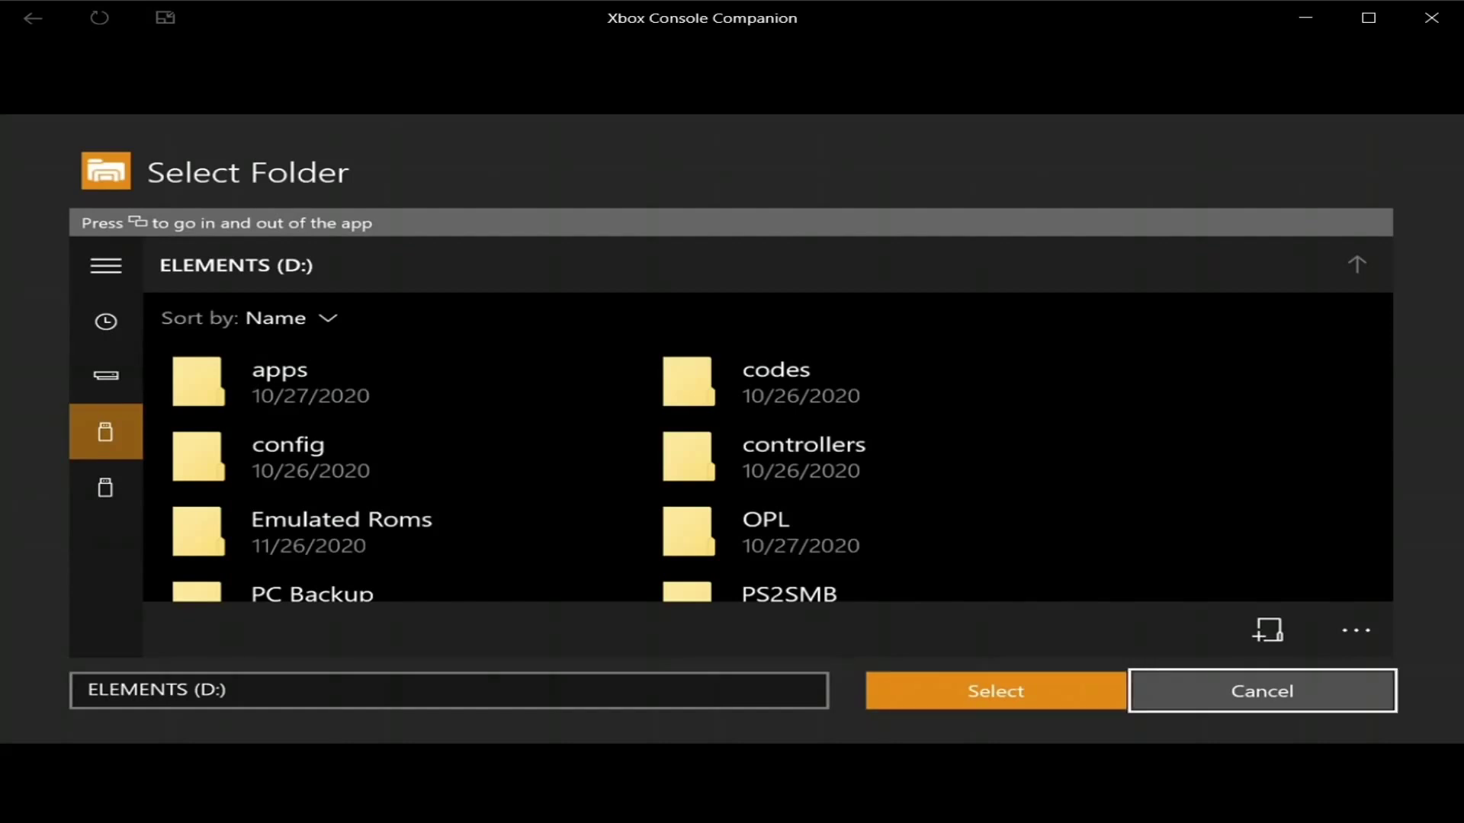
key(Return)
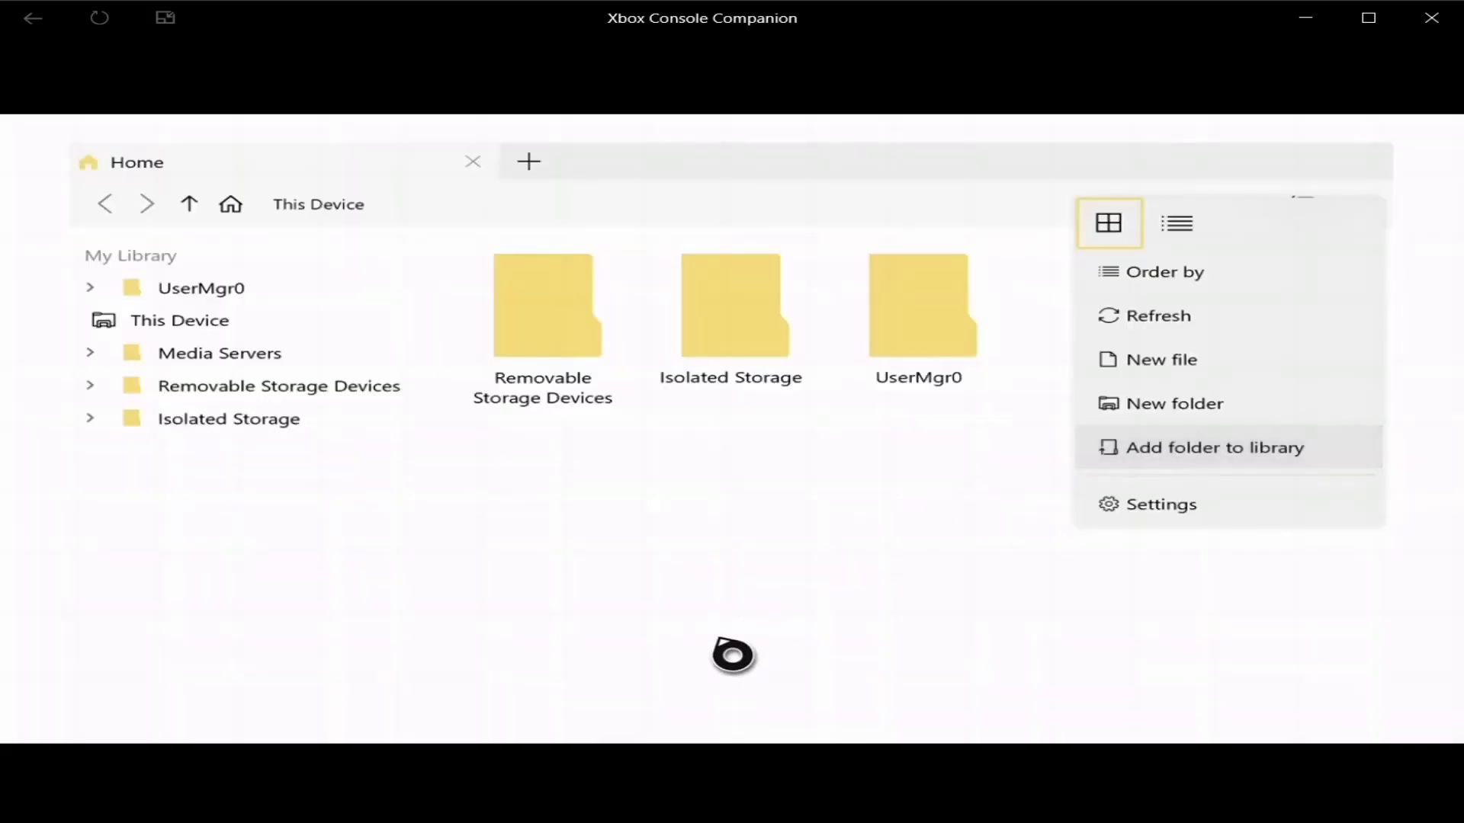
Dismiss the options list and browse Removable Storage Devices into the ELEMENTS (D:) drive
click(715, 663)
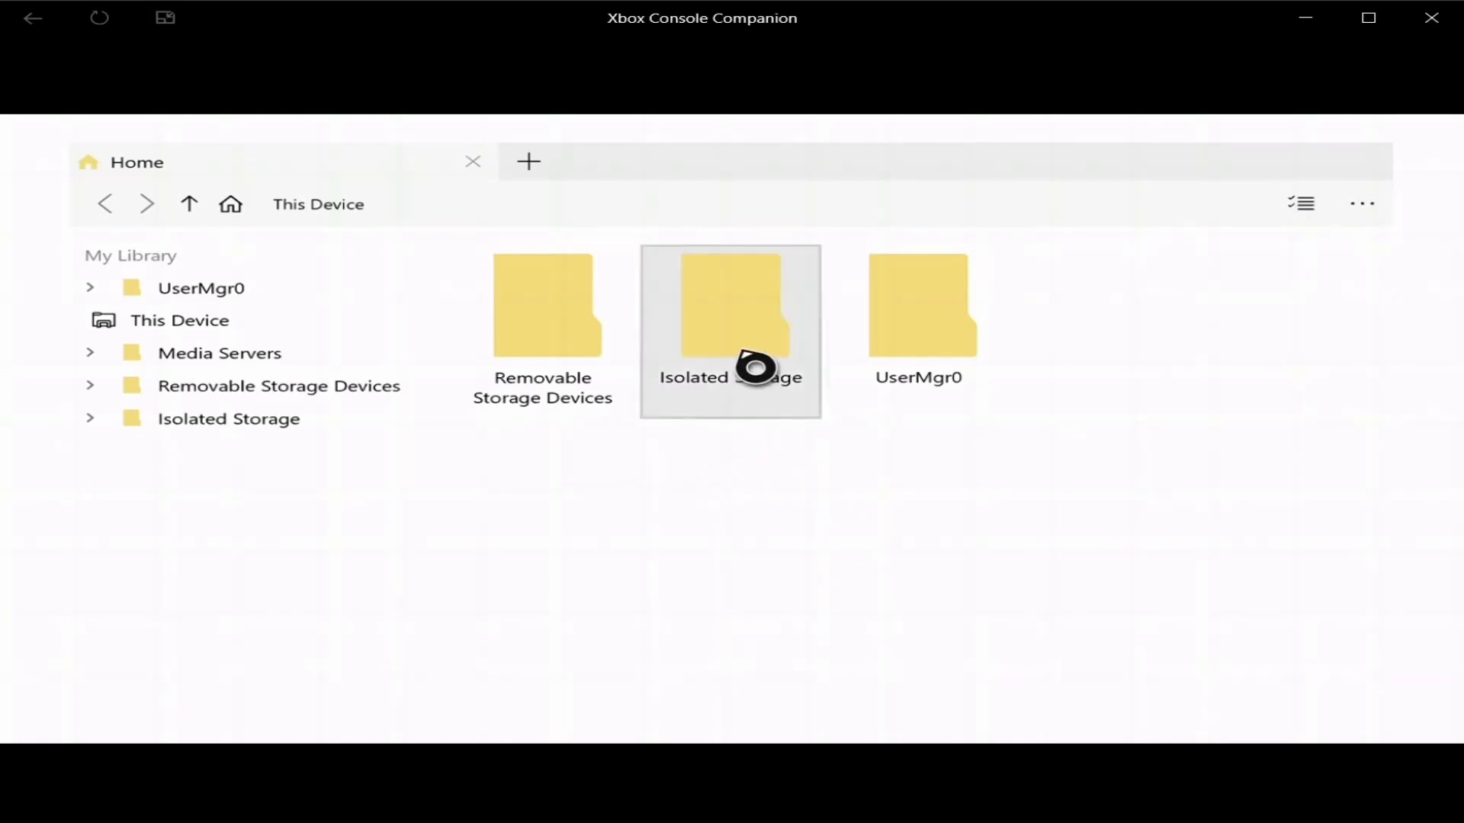
click(562, 353)
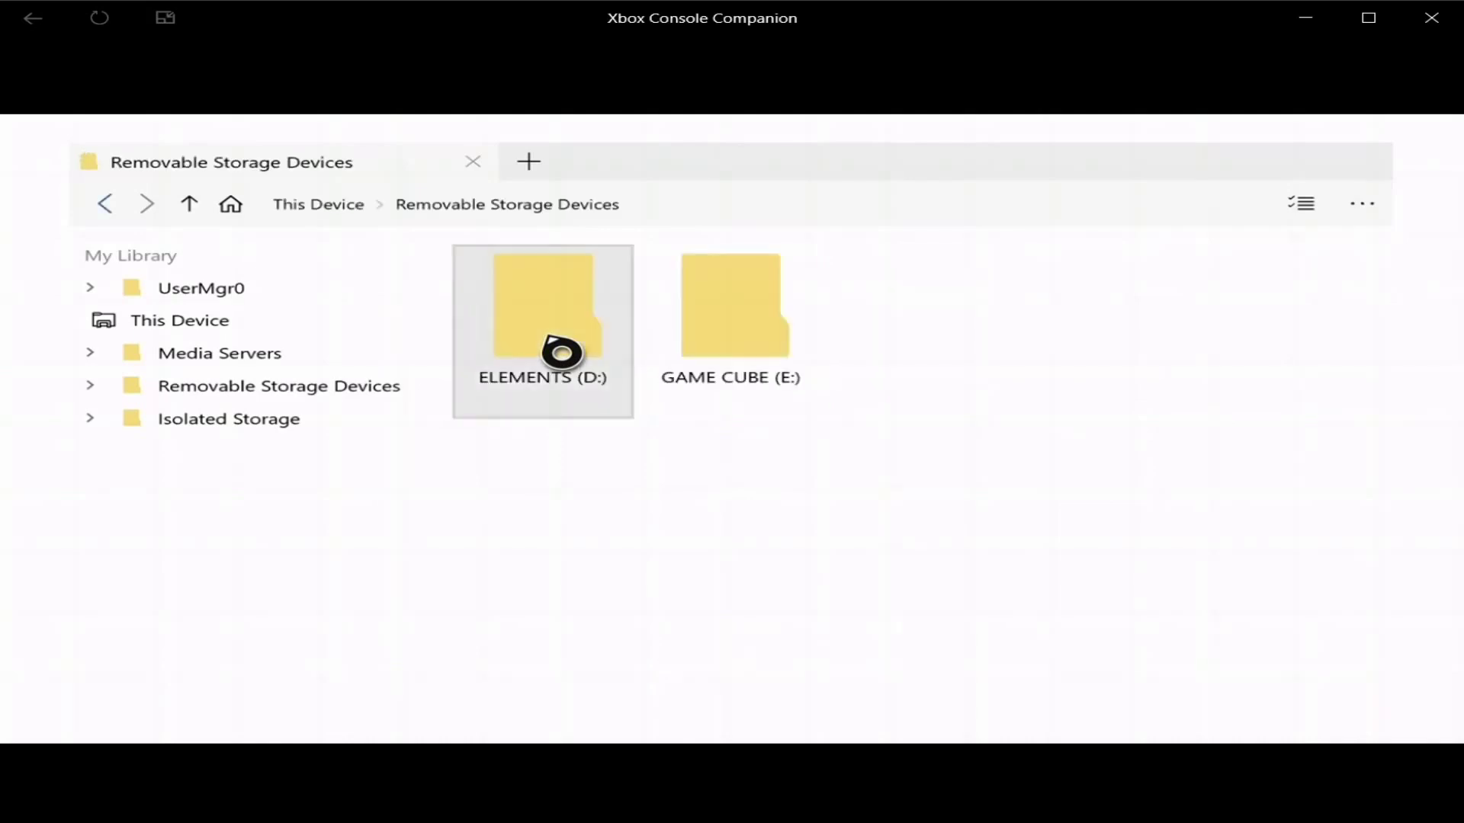
click(562, 353)
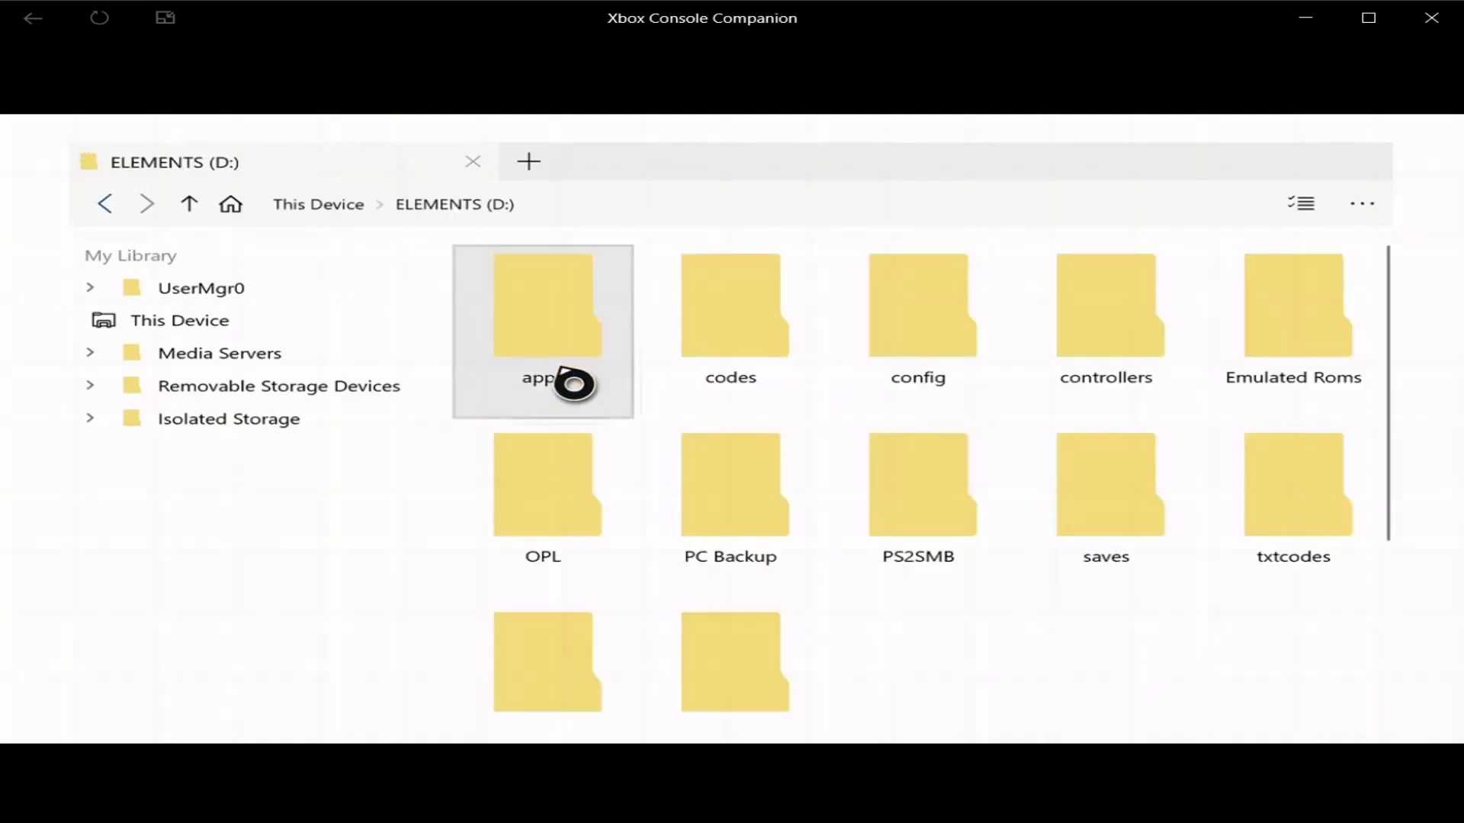
scroll(760, 450, down, 3)
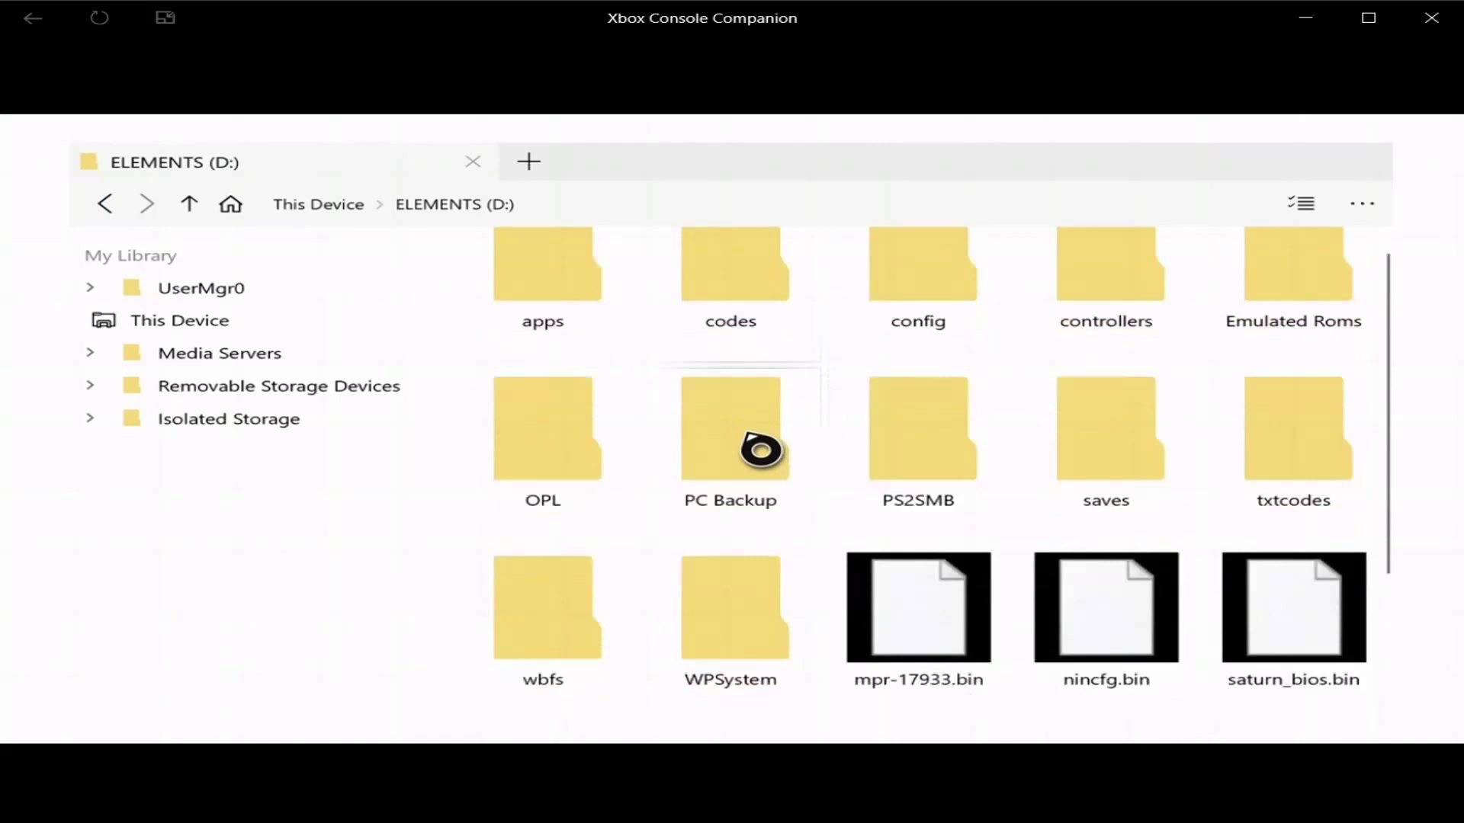
scroll(760, 449, up, 3)
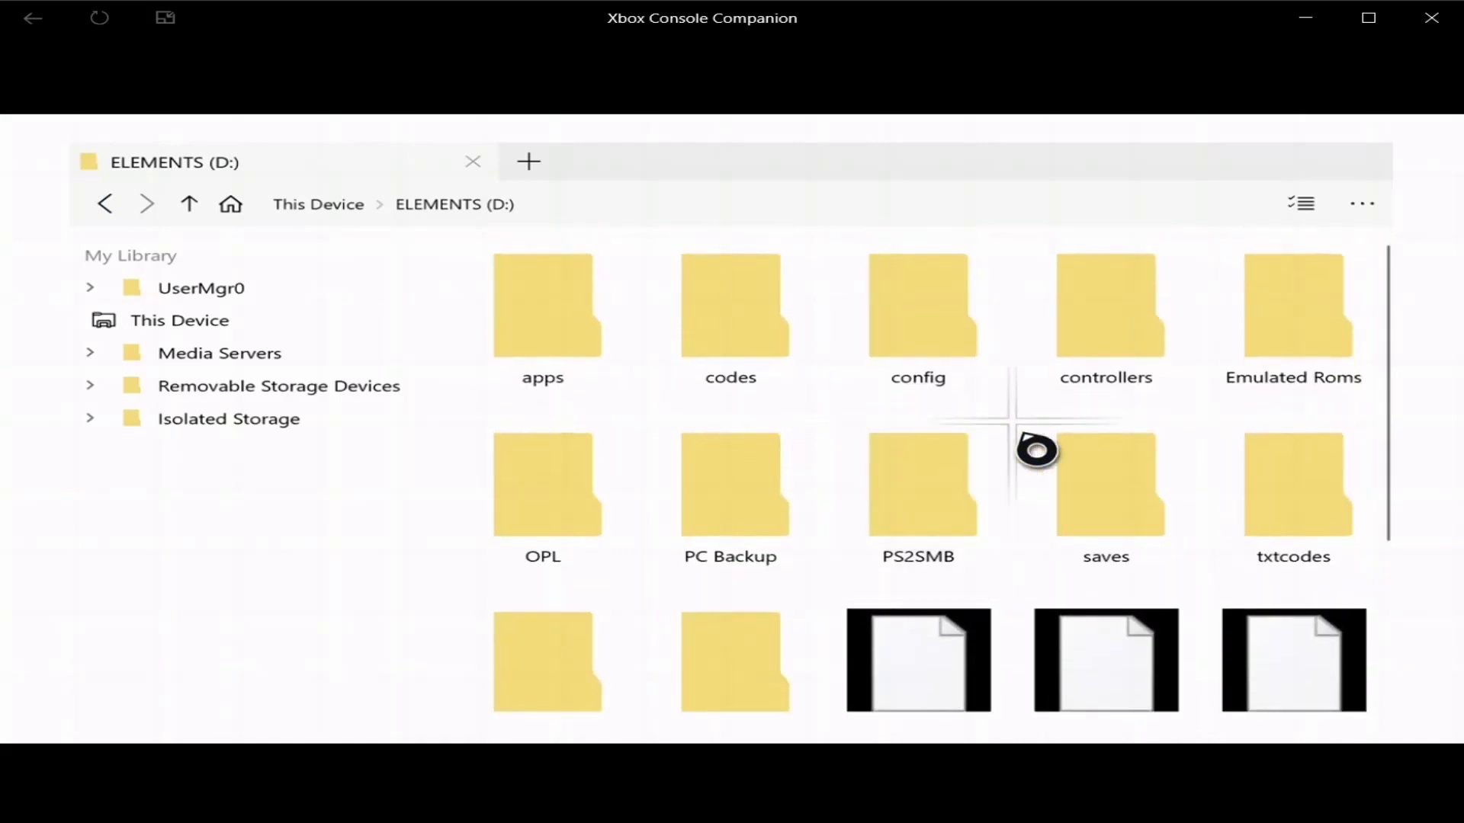
Open PC Backup > BIOS Retroarch > pcsx2 and look through its subfolders
click(757, 470)
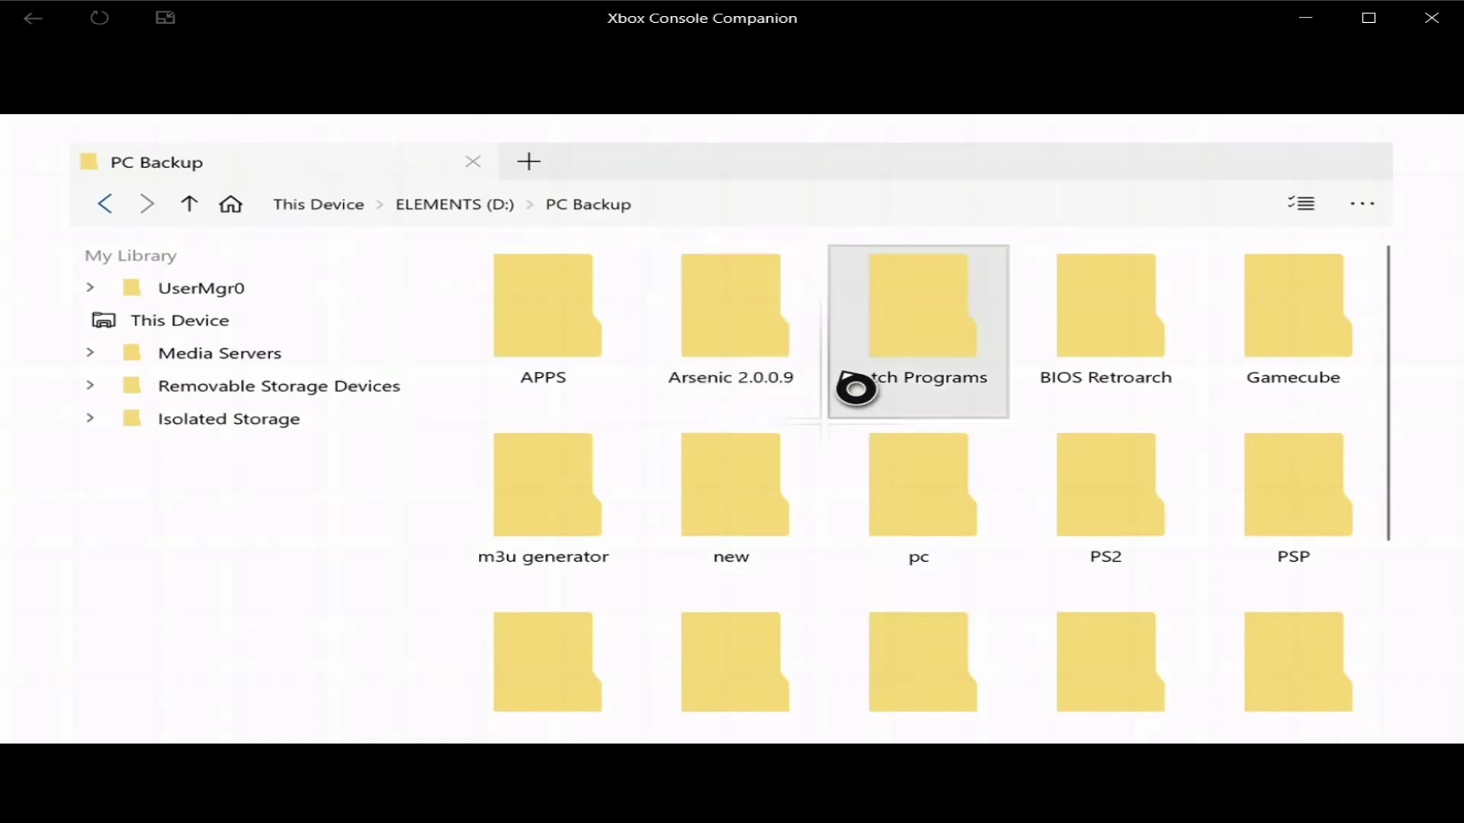
click(1111, 353)
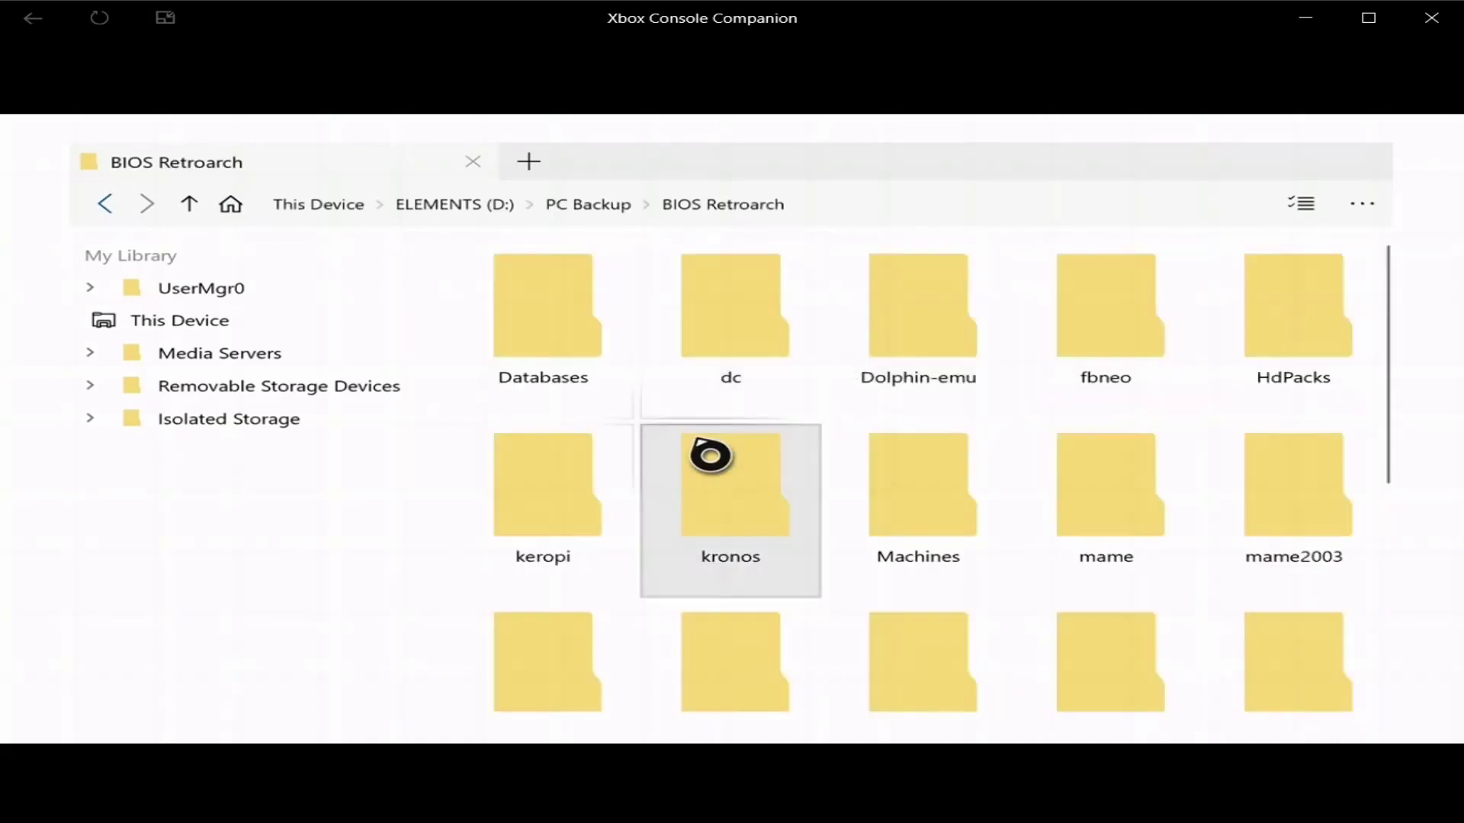
scroll(697, 457, down, 2)
scroll(856, 457, down, 3)
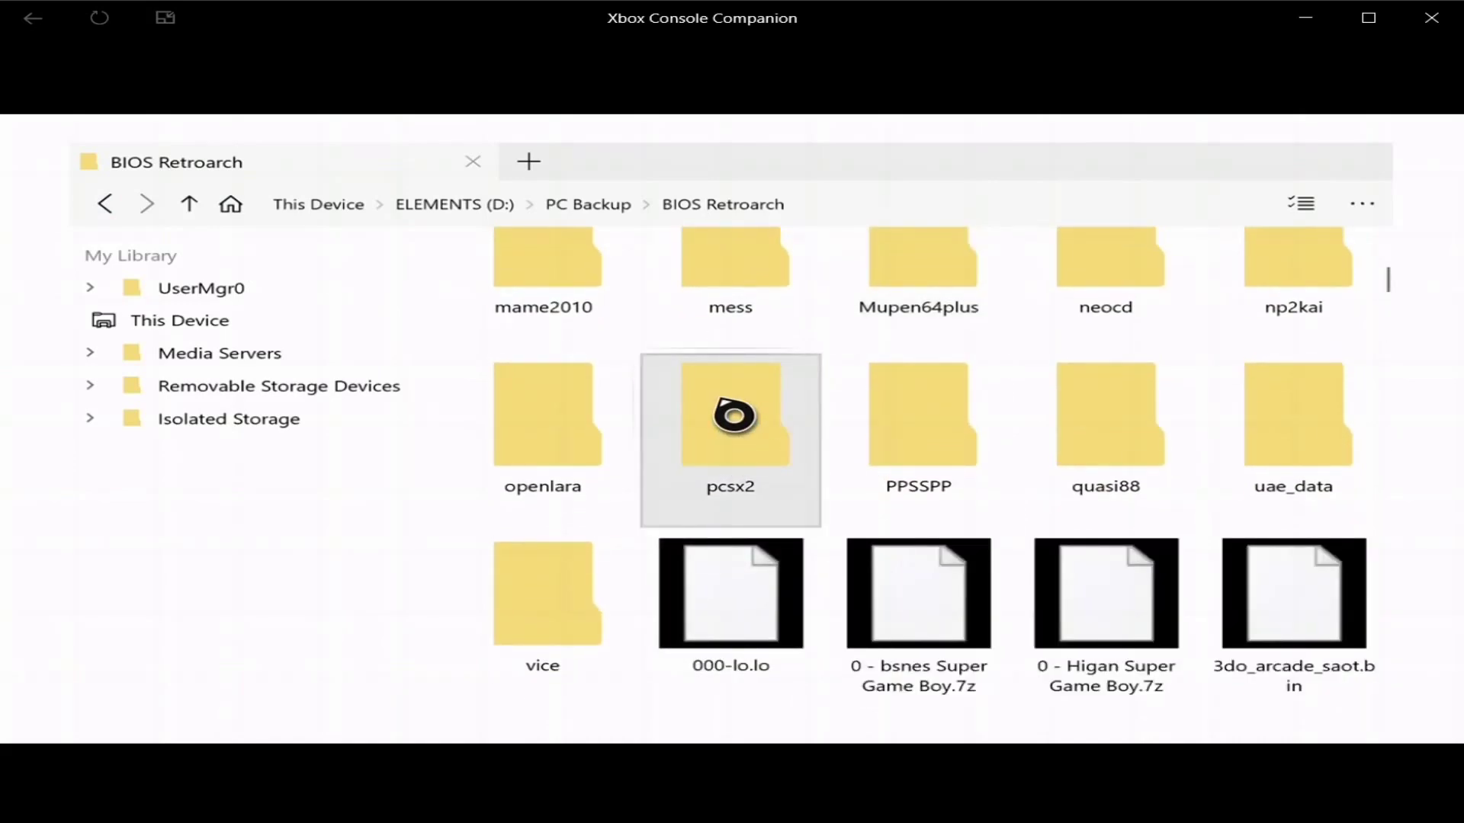
click(733, 415)
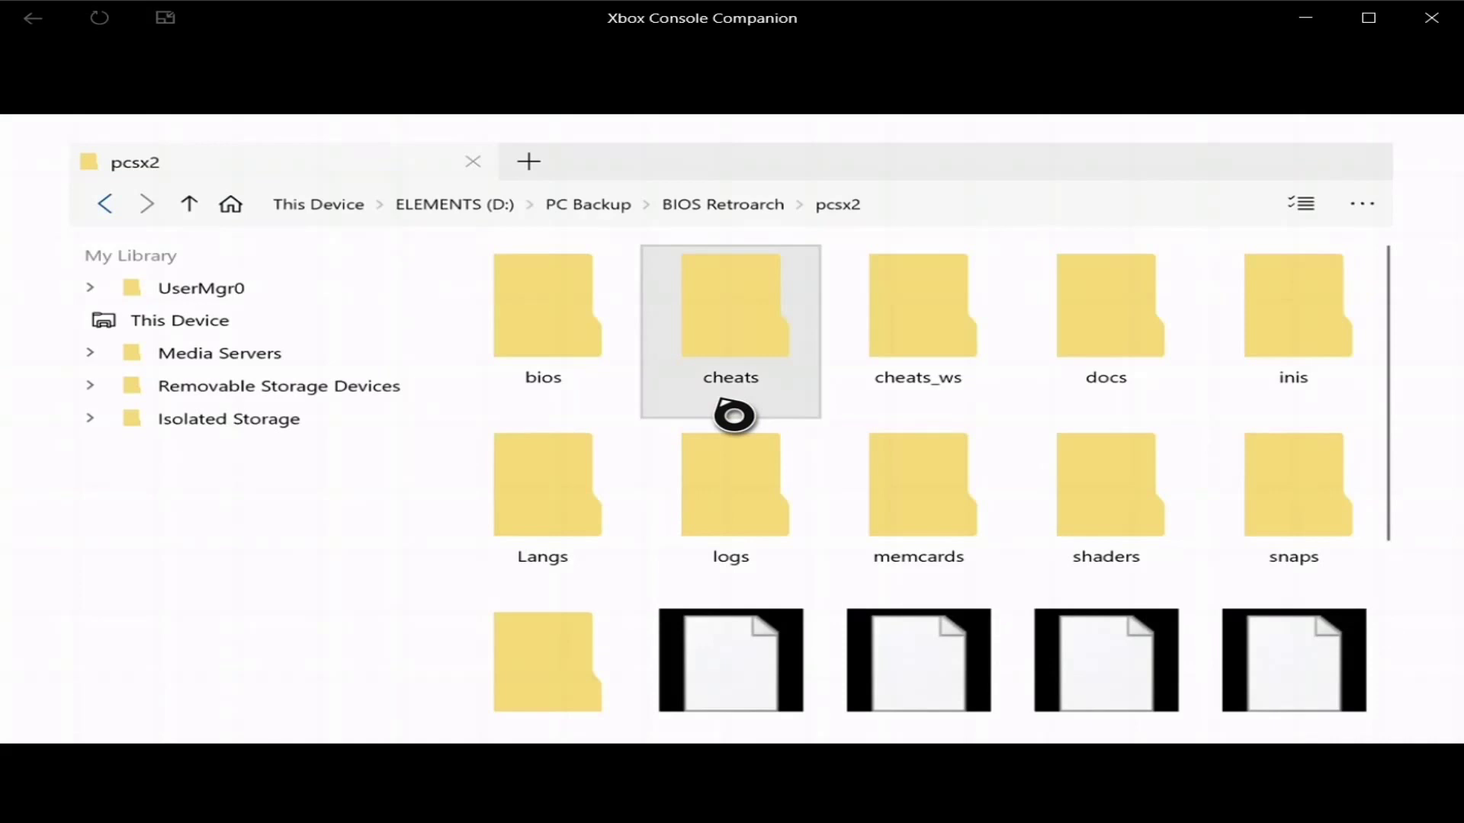
scroll(731, 420, down, 2)
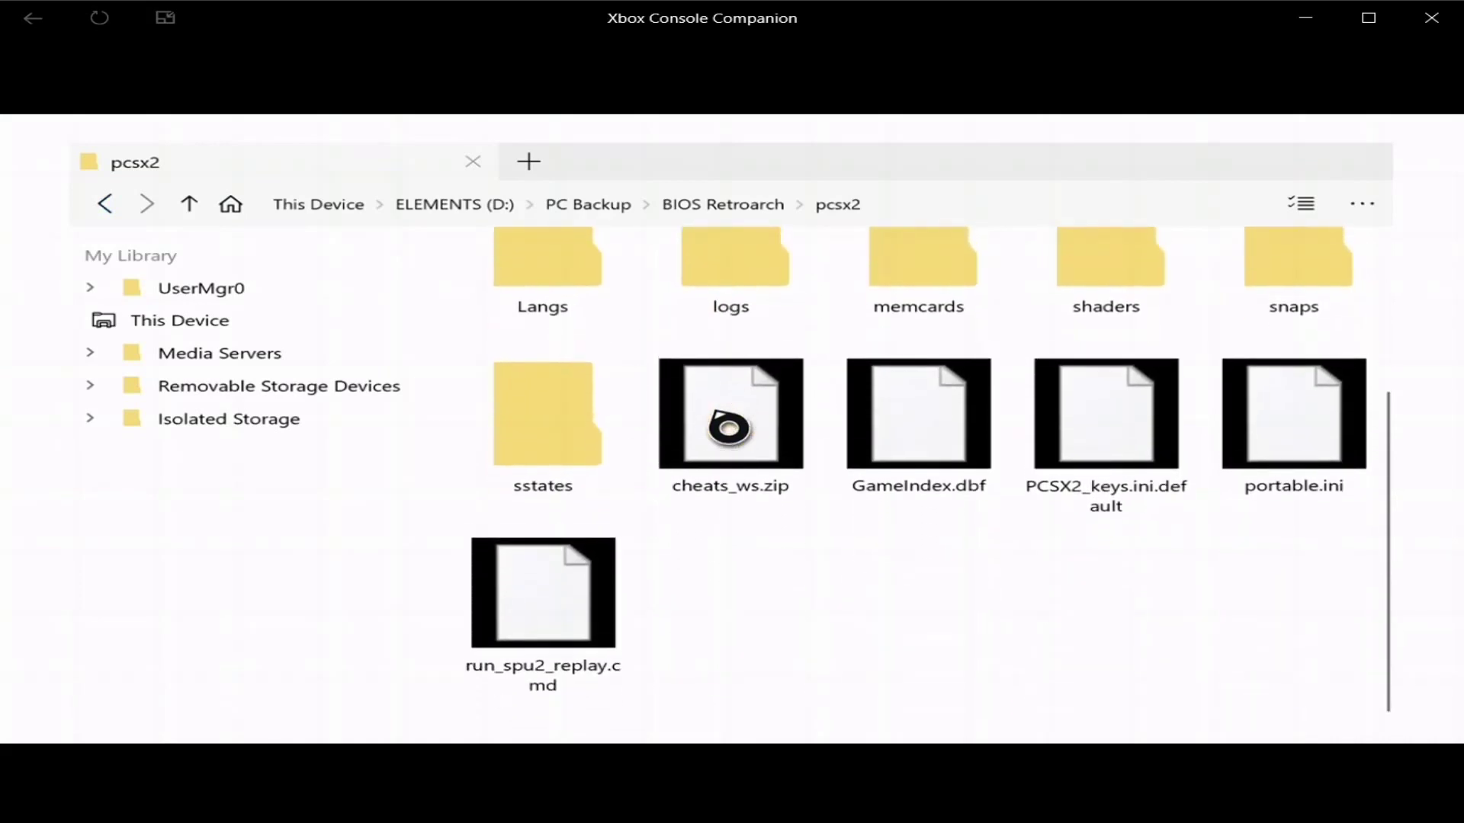
scroll(729, 427, up, 2)
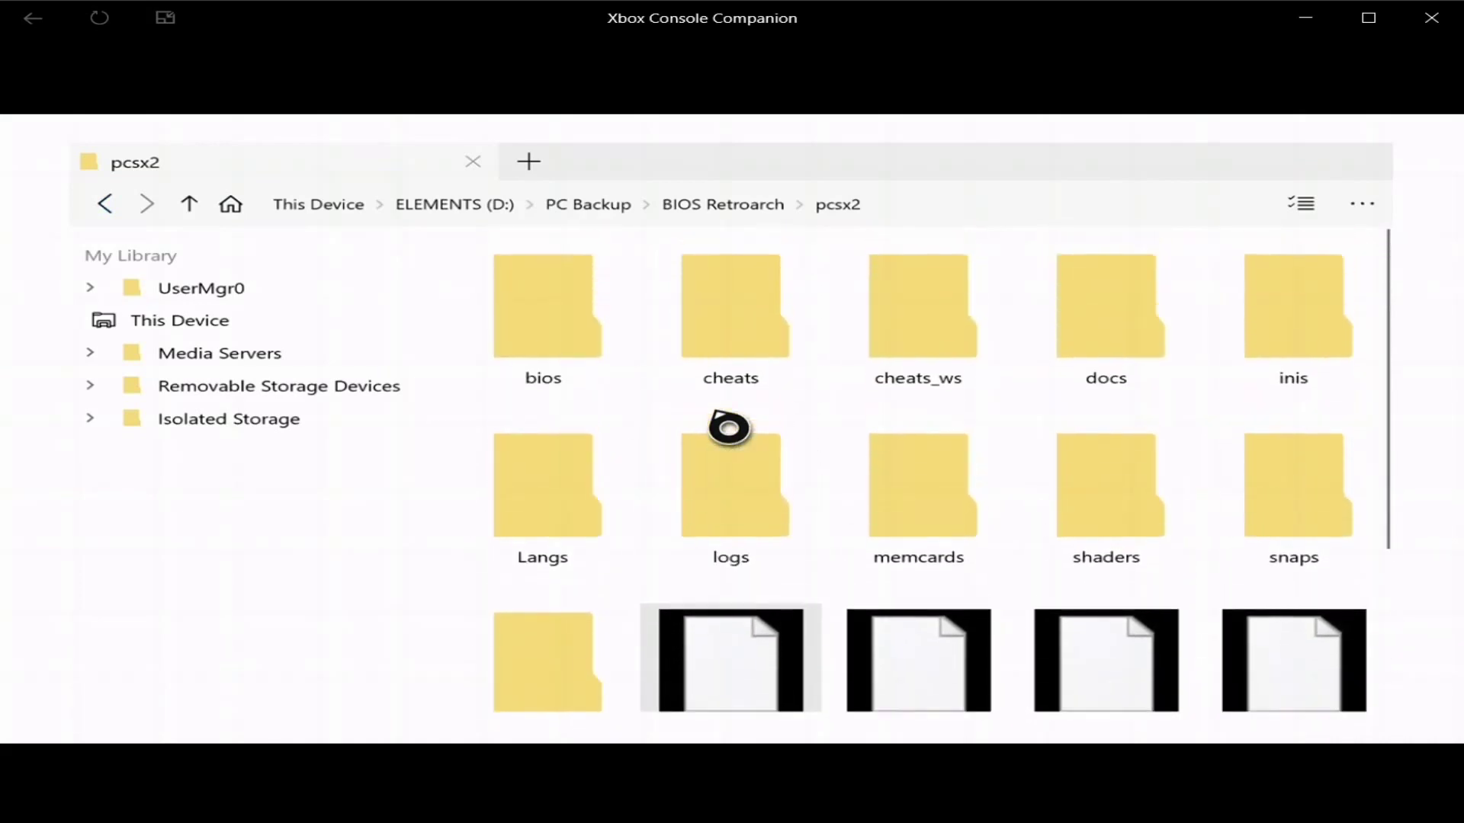
Back in BIOS Retroarch, copy the pcsx2 folder
click(107, 204)
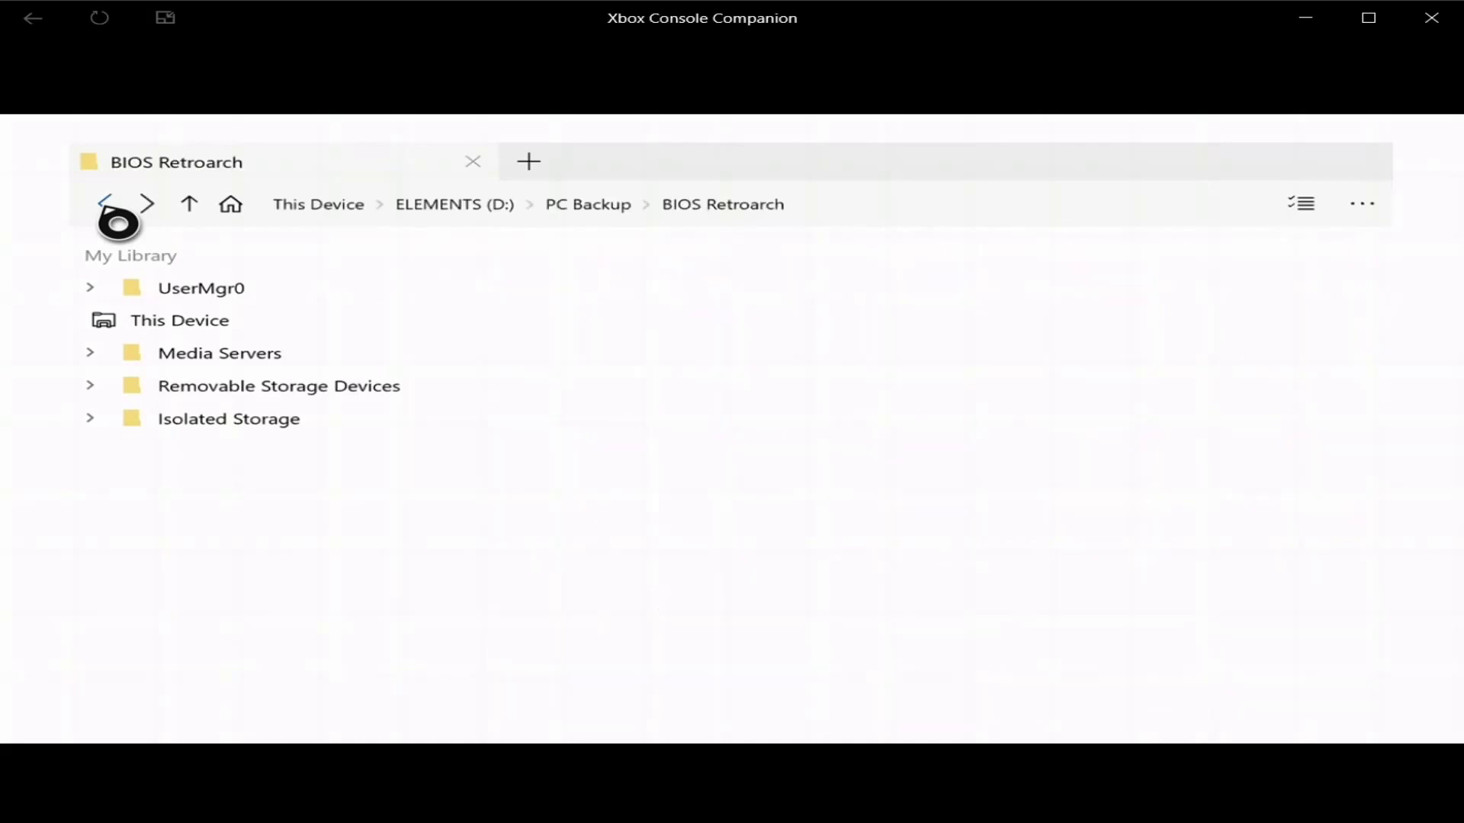
scroll(802, 383, down, 5)
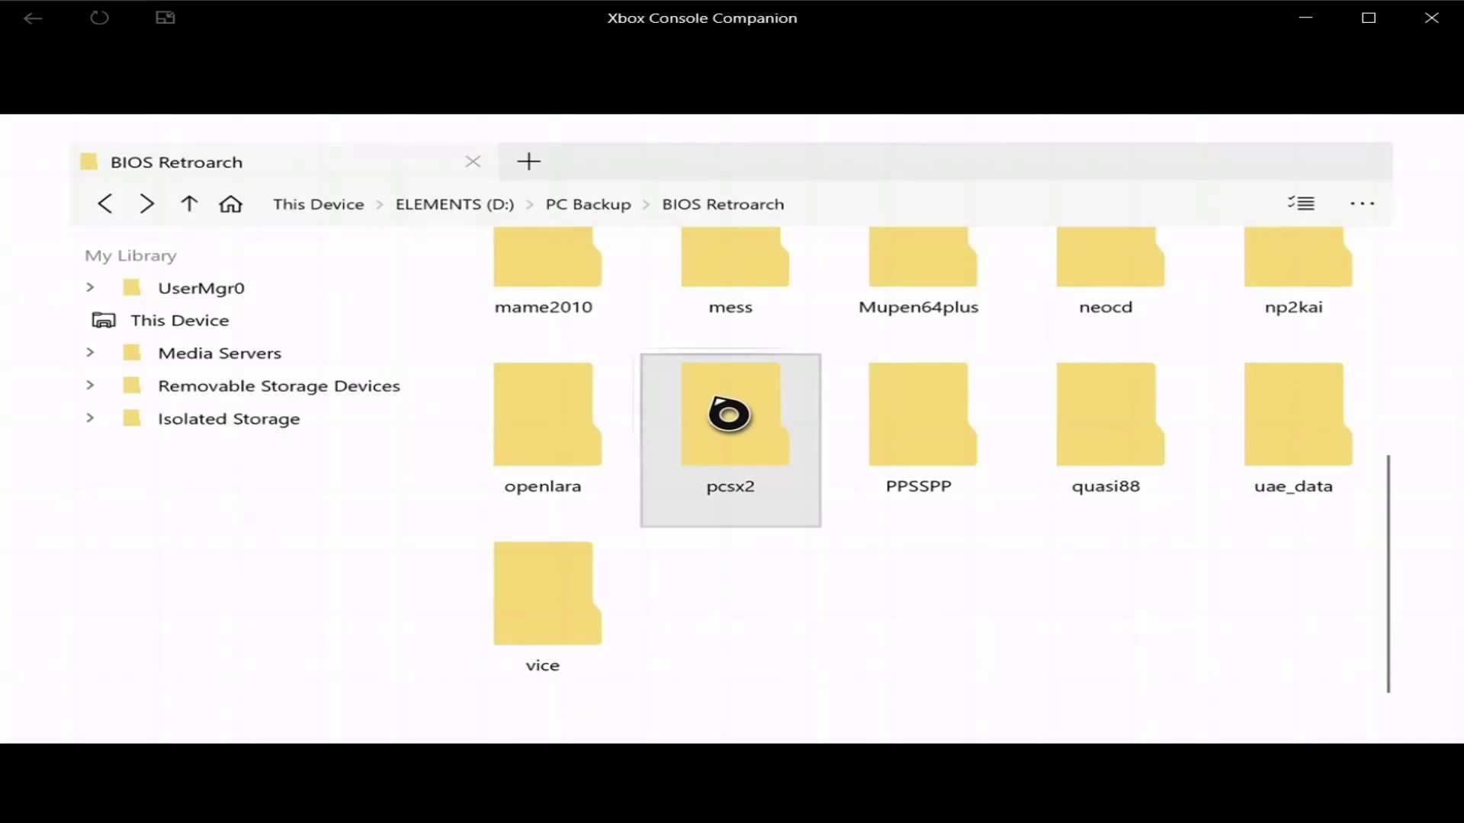
right_click(728, 414)
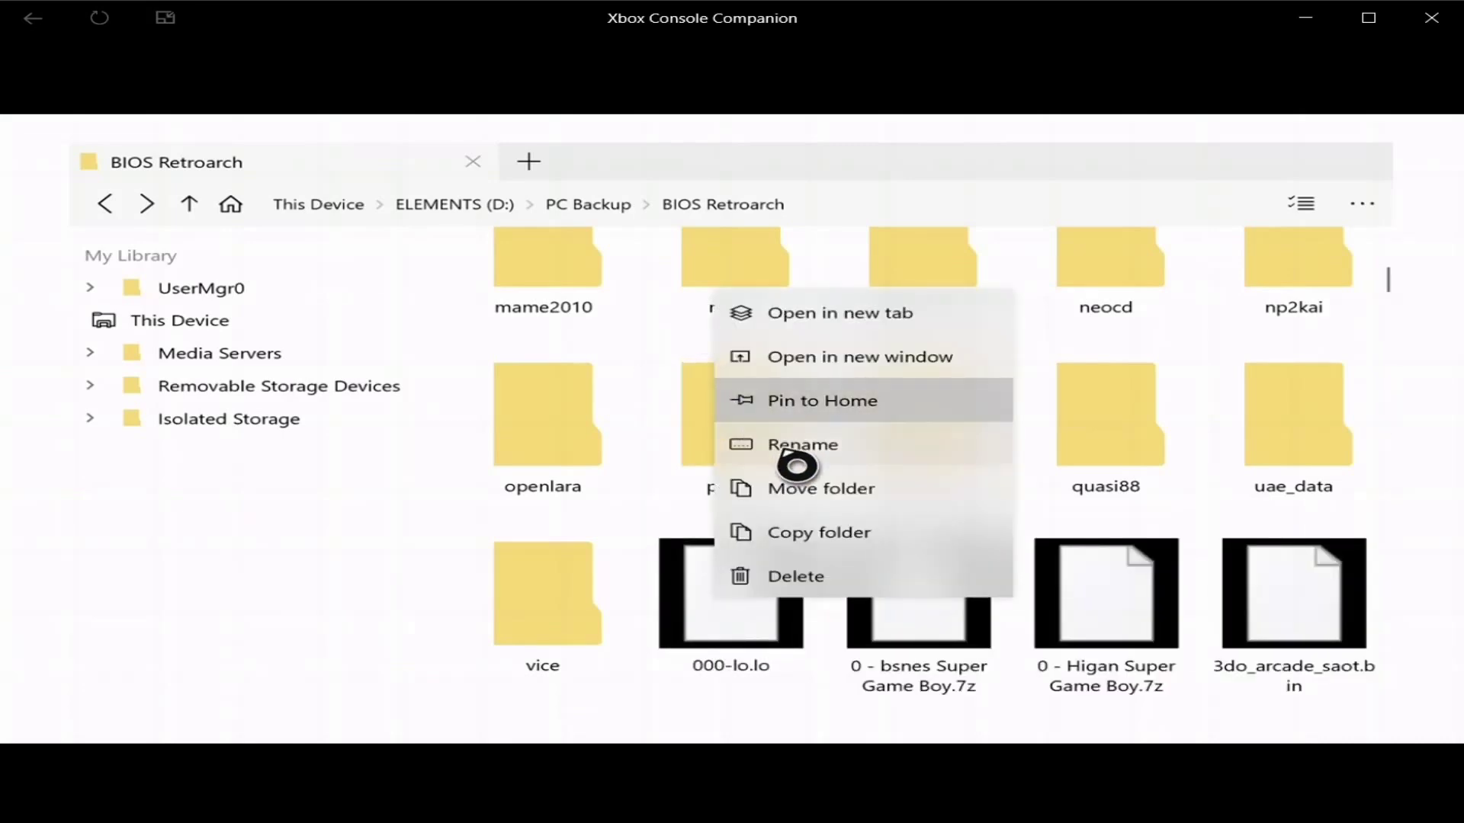
click(829, 549)
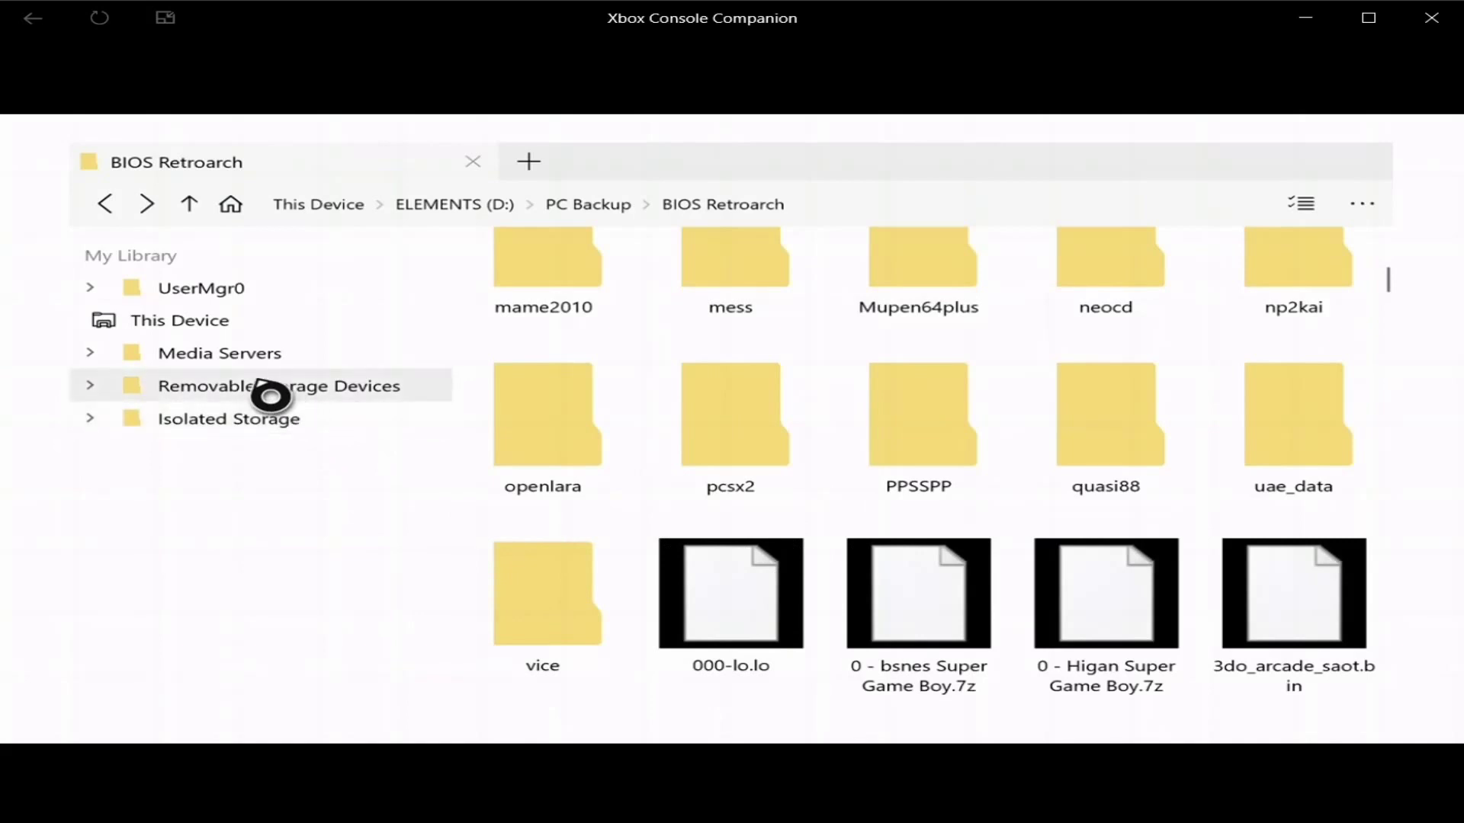
Paste pcsx2 into Isolated Storage > Packages > Retrospection > LocalState > system
click(248, 433)
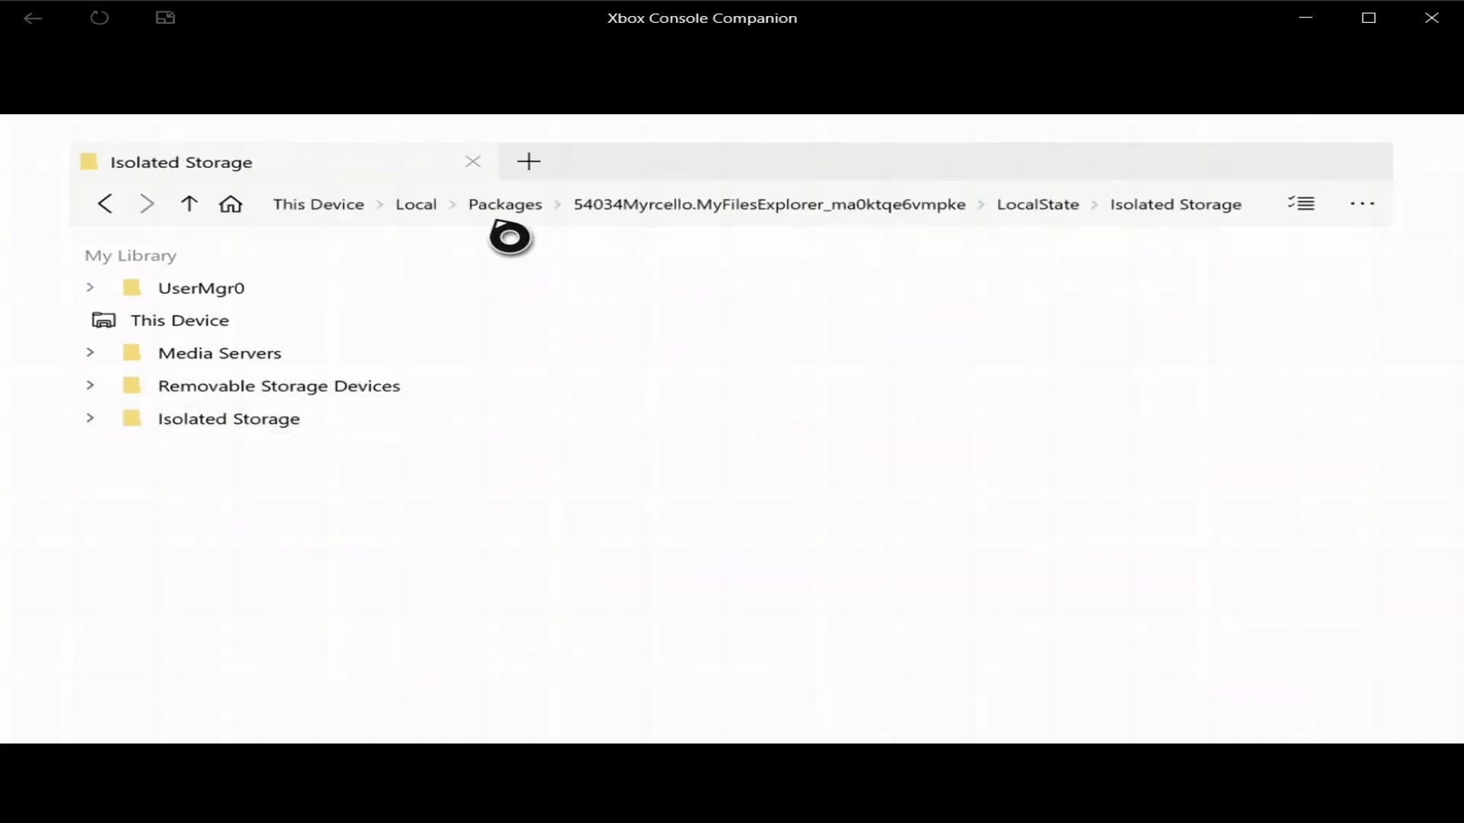
click(507, 213)
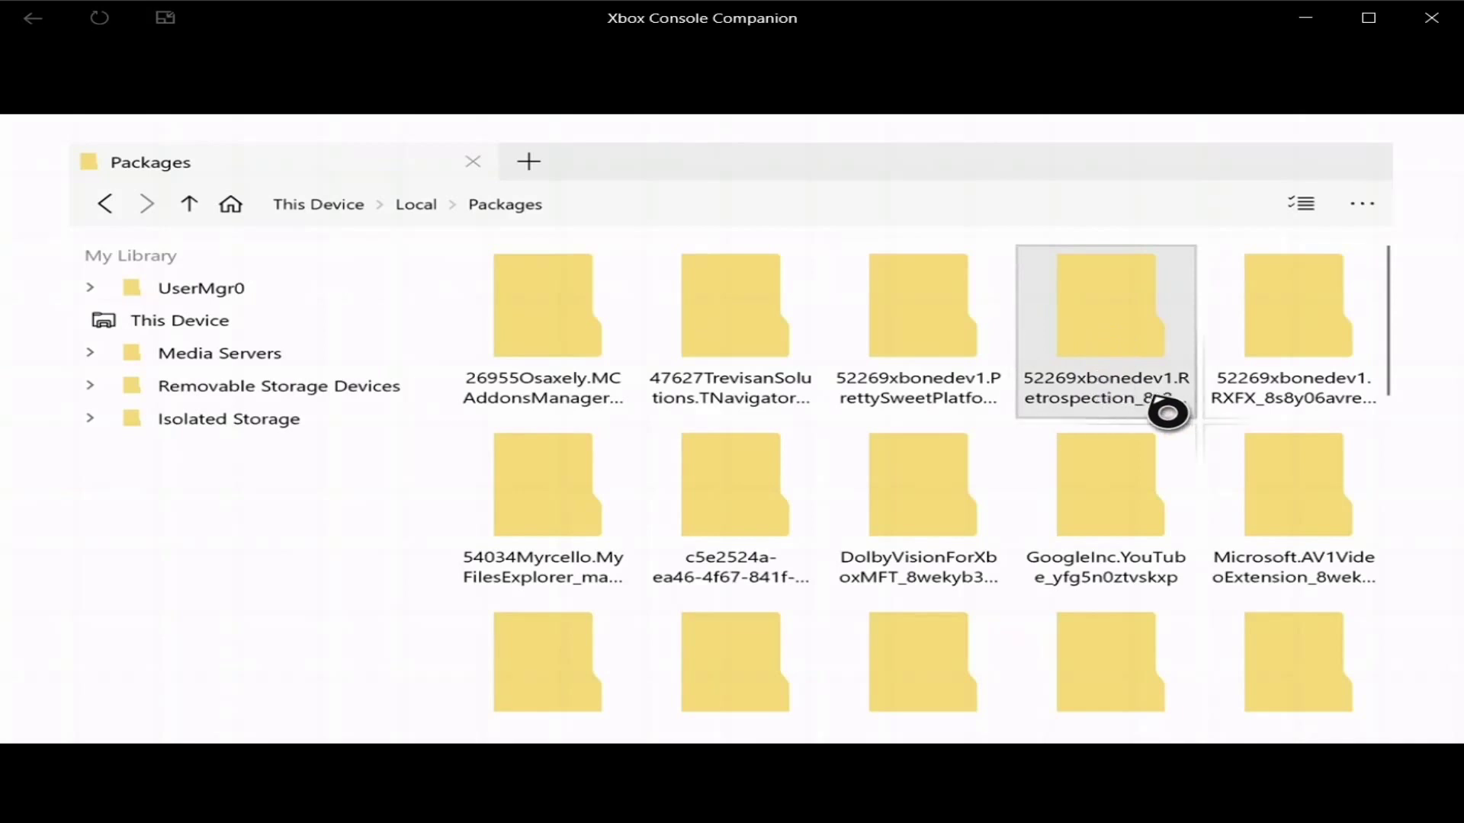
double_click(1095, 341)
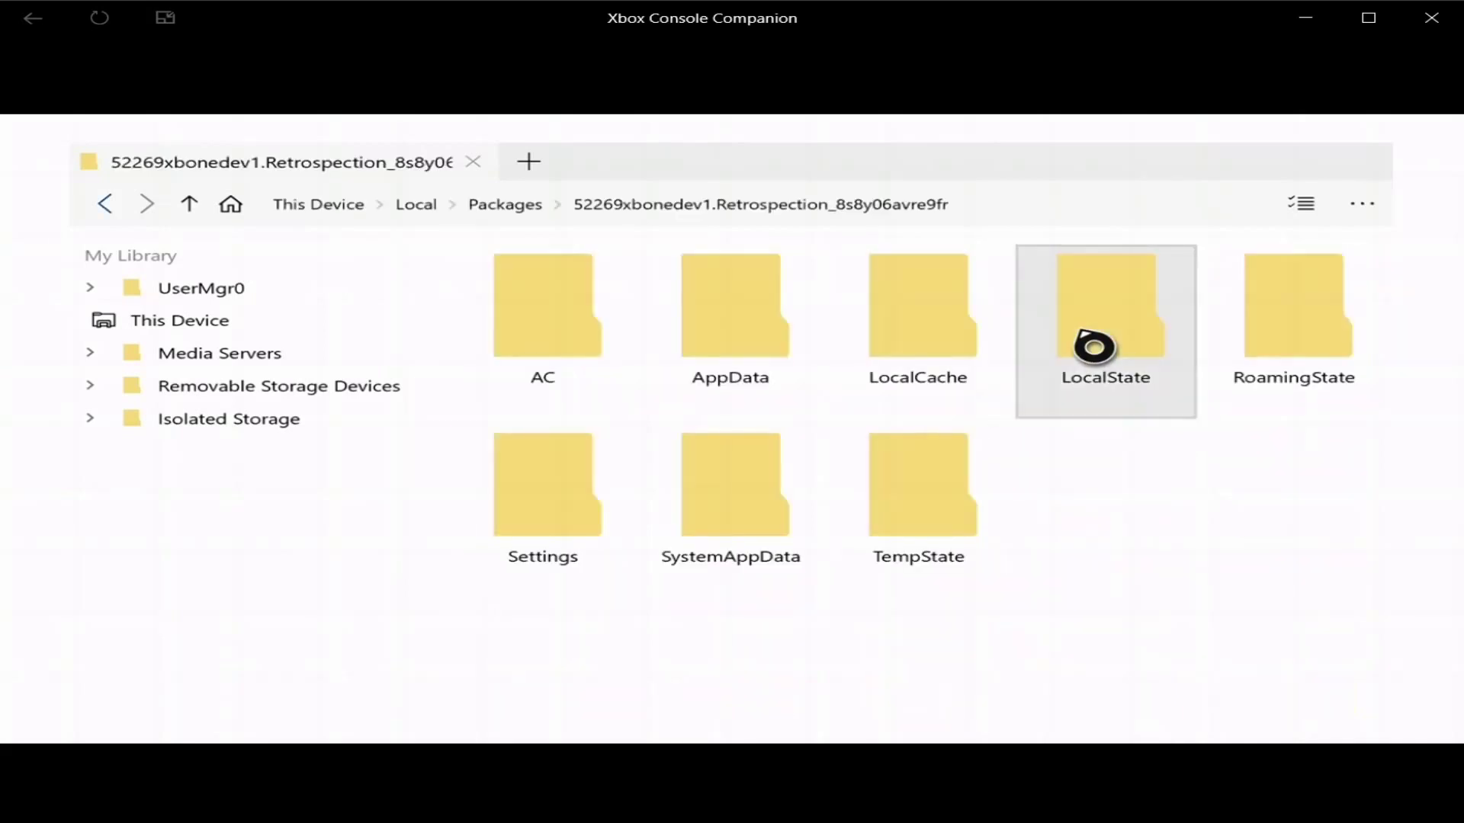
double_click(1103, 343)
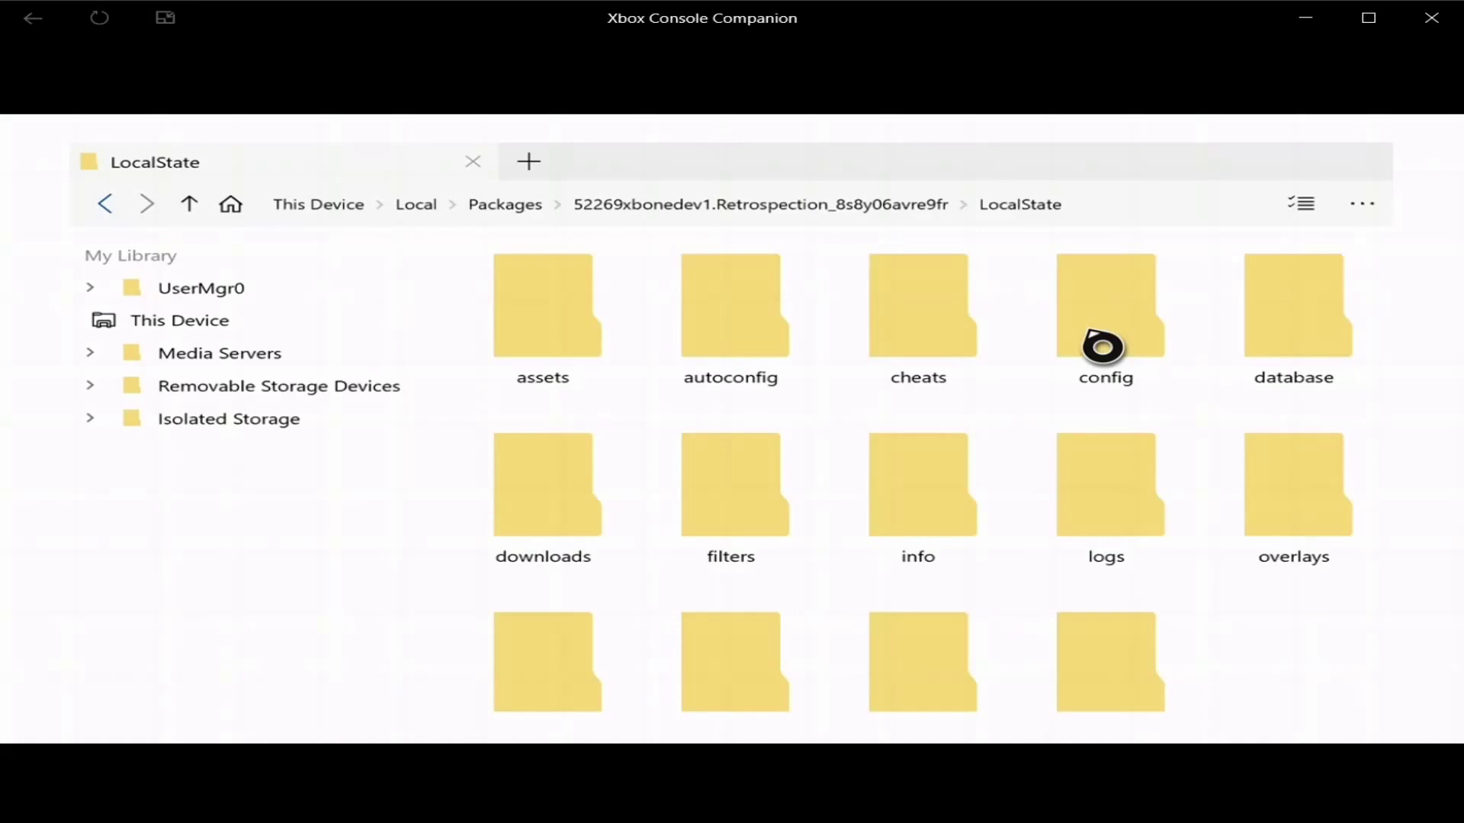
scroll(857, 382, down, 5)
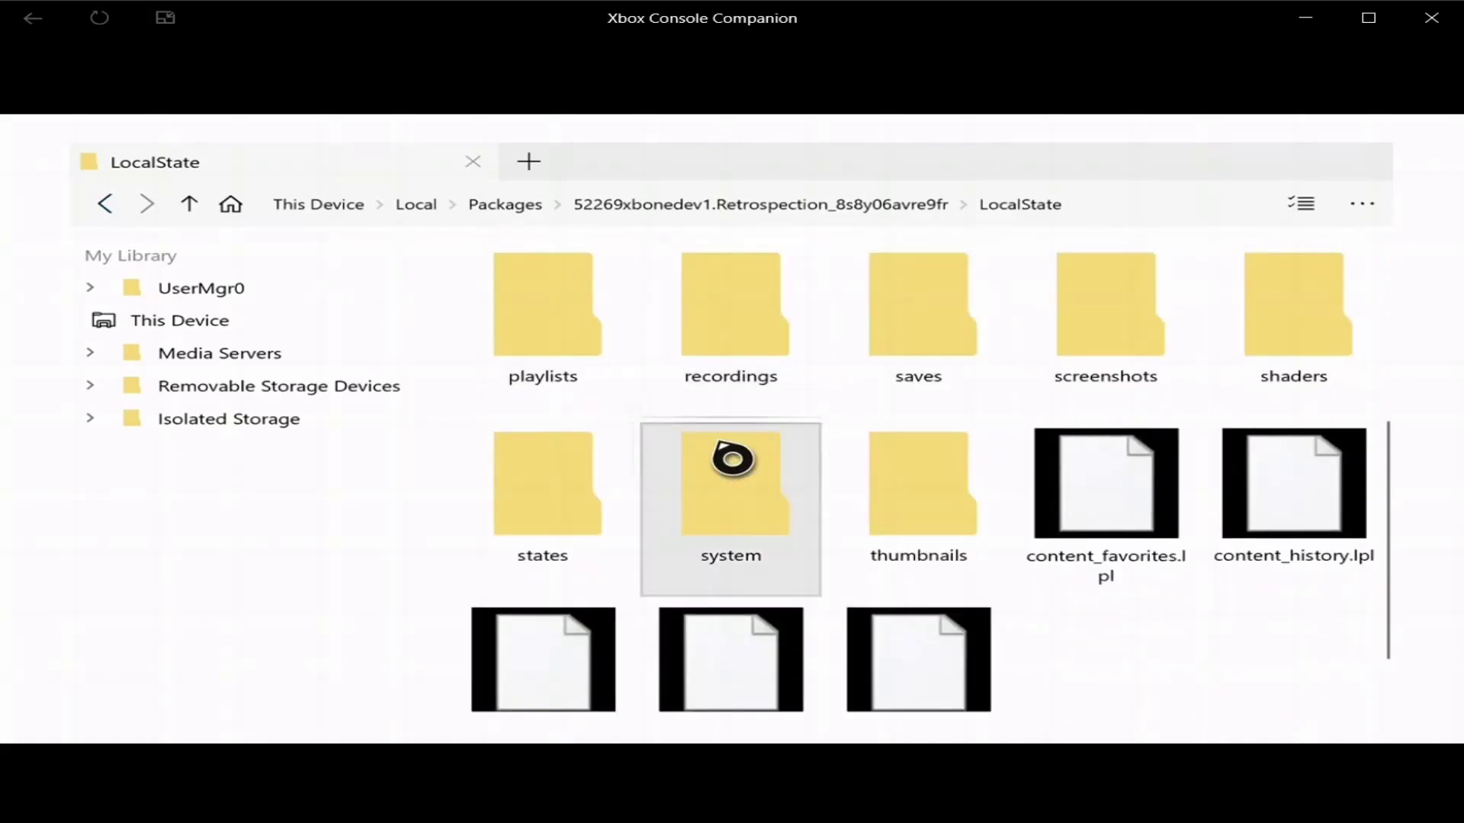
double_click(732, 459)
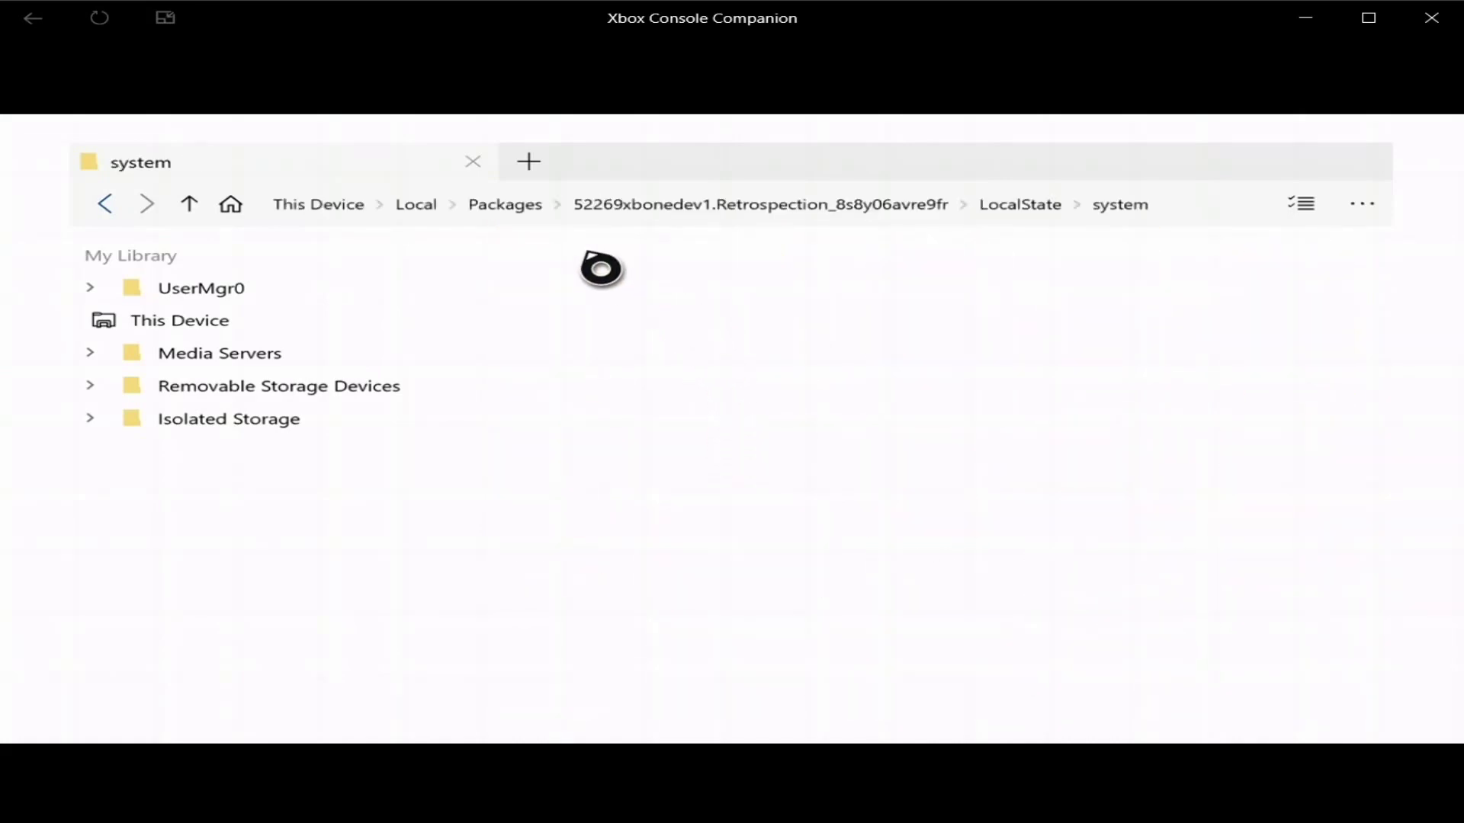
right_click(592, 255)
click(619, 394)
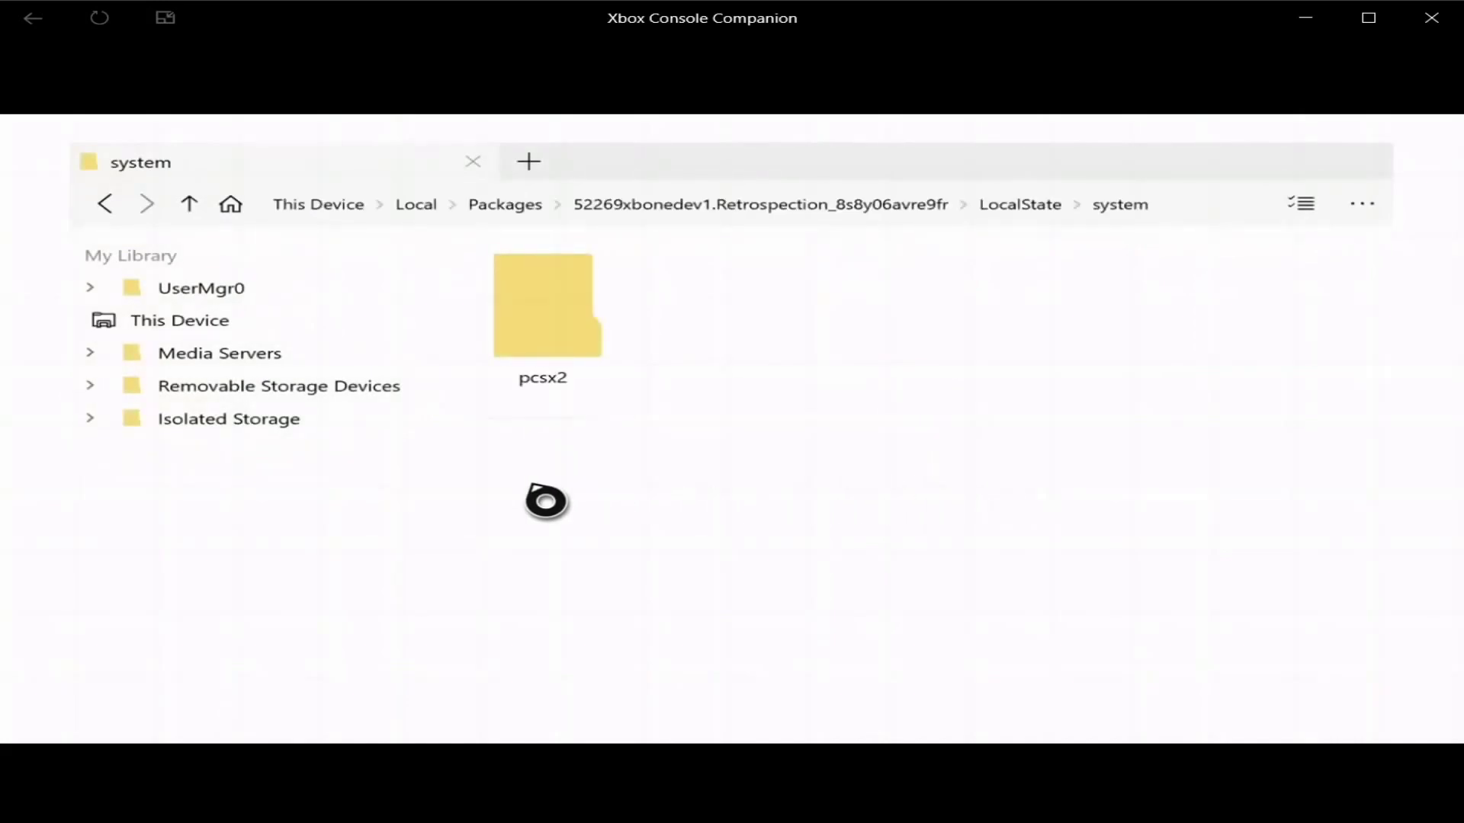
Browse to ELEMENTS (D:) > PS2SMB > DVD and copy the Sega Superstars game ISO
click(193, 398)
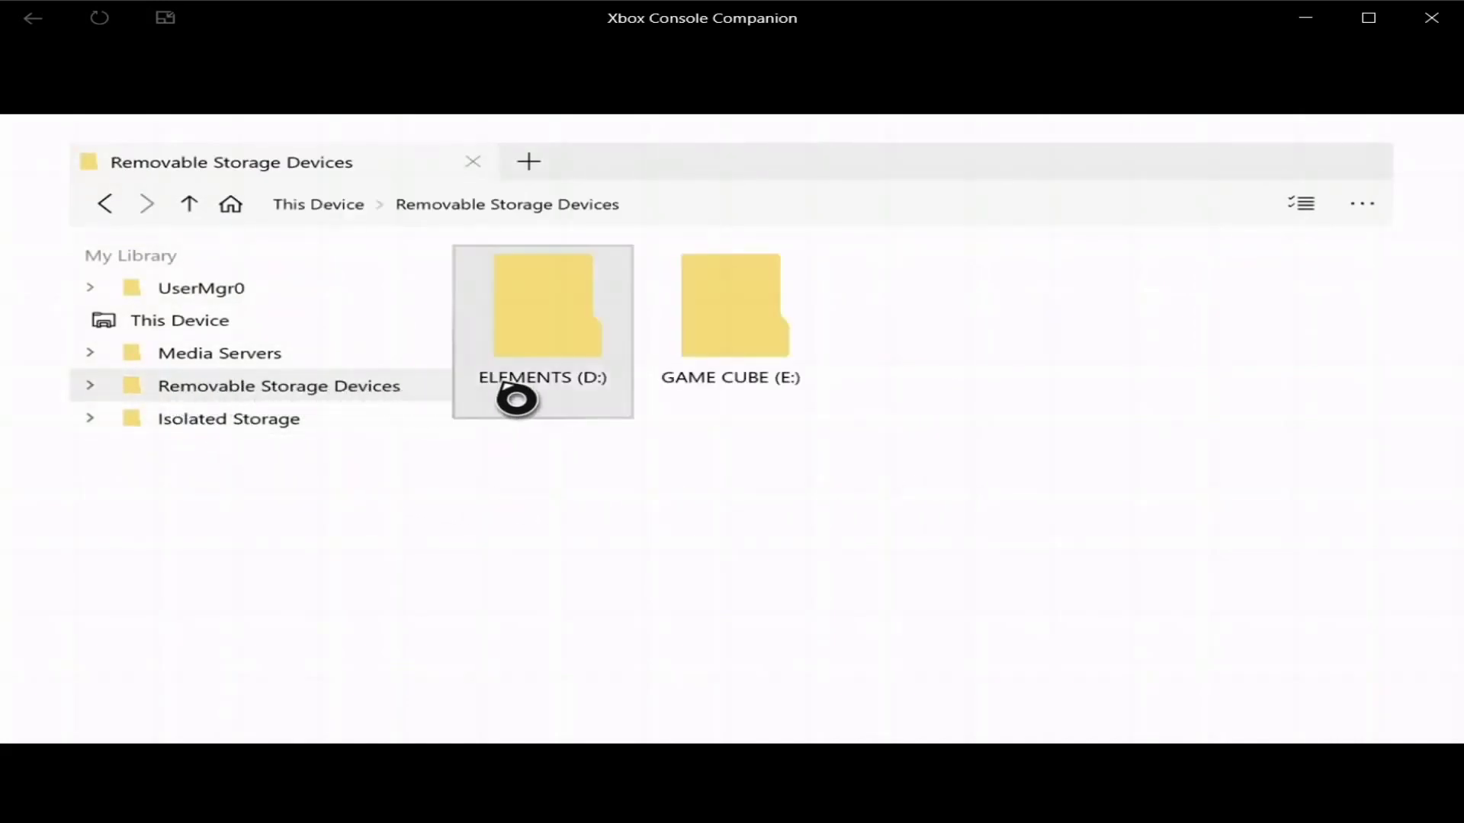
double_click(573, 310)
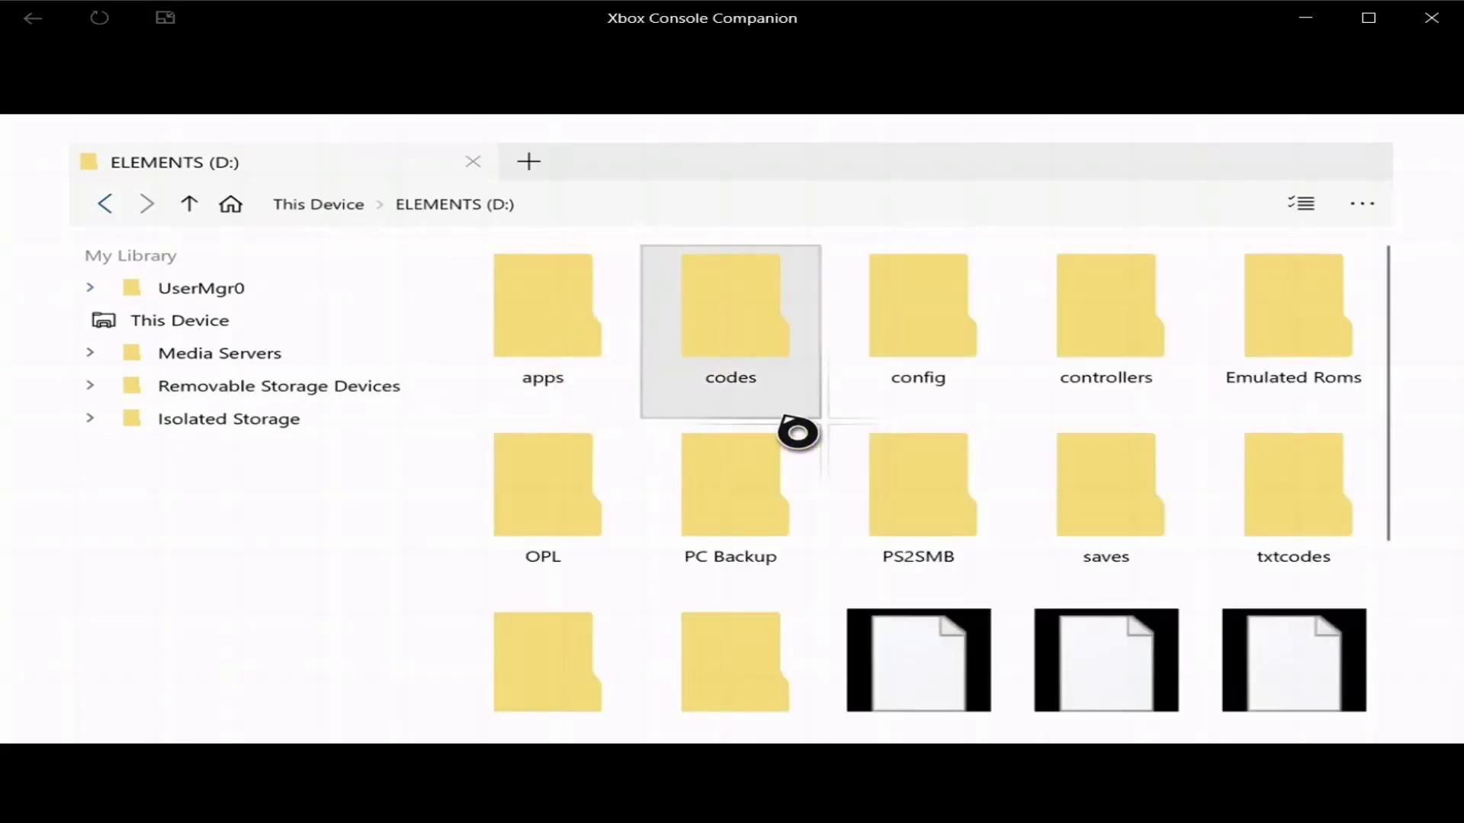
double_click(1236, 372)
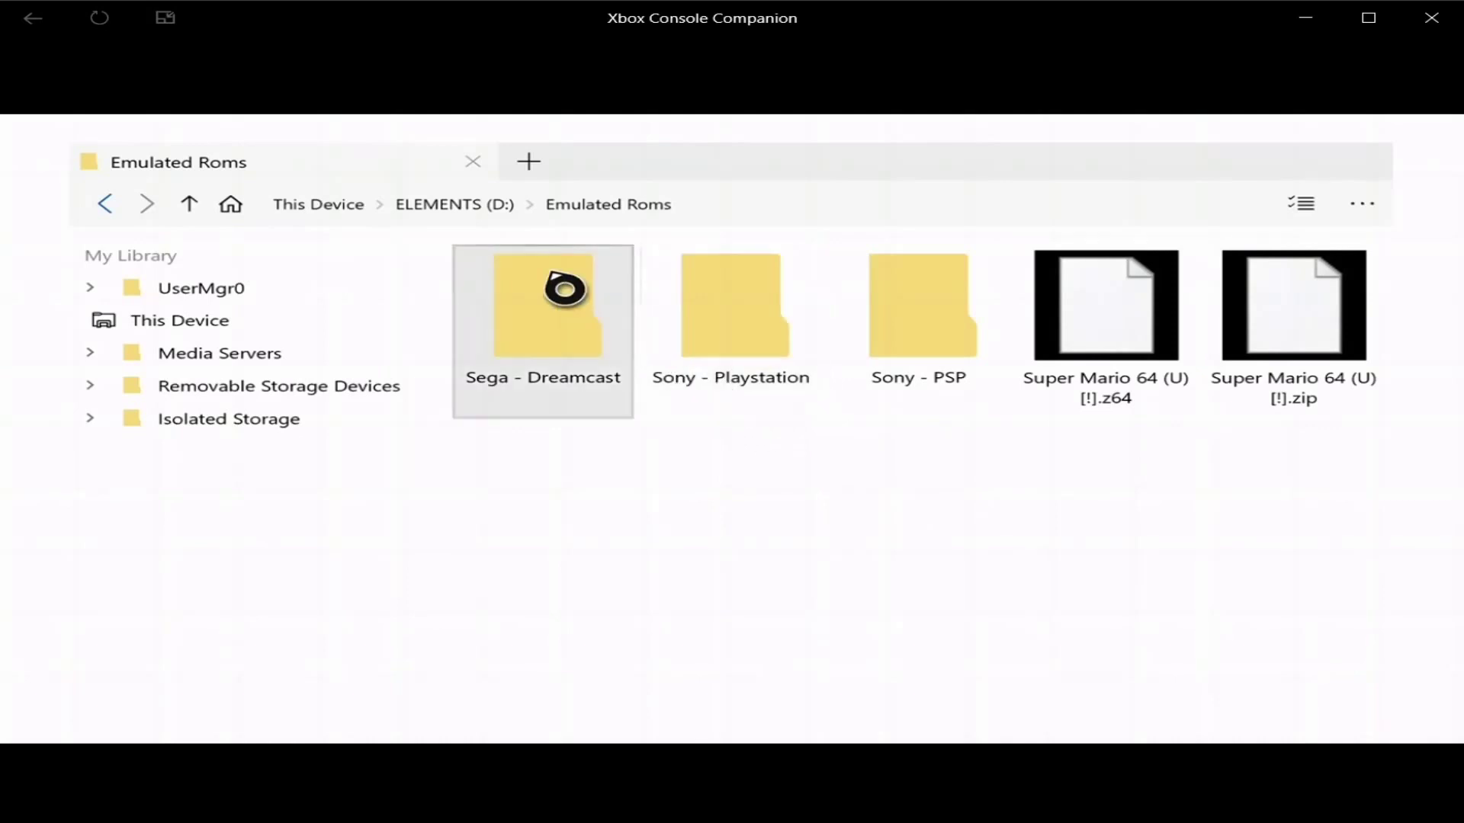
click(462, 212)
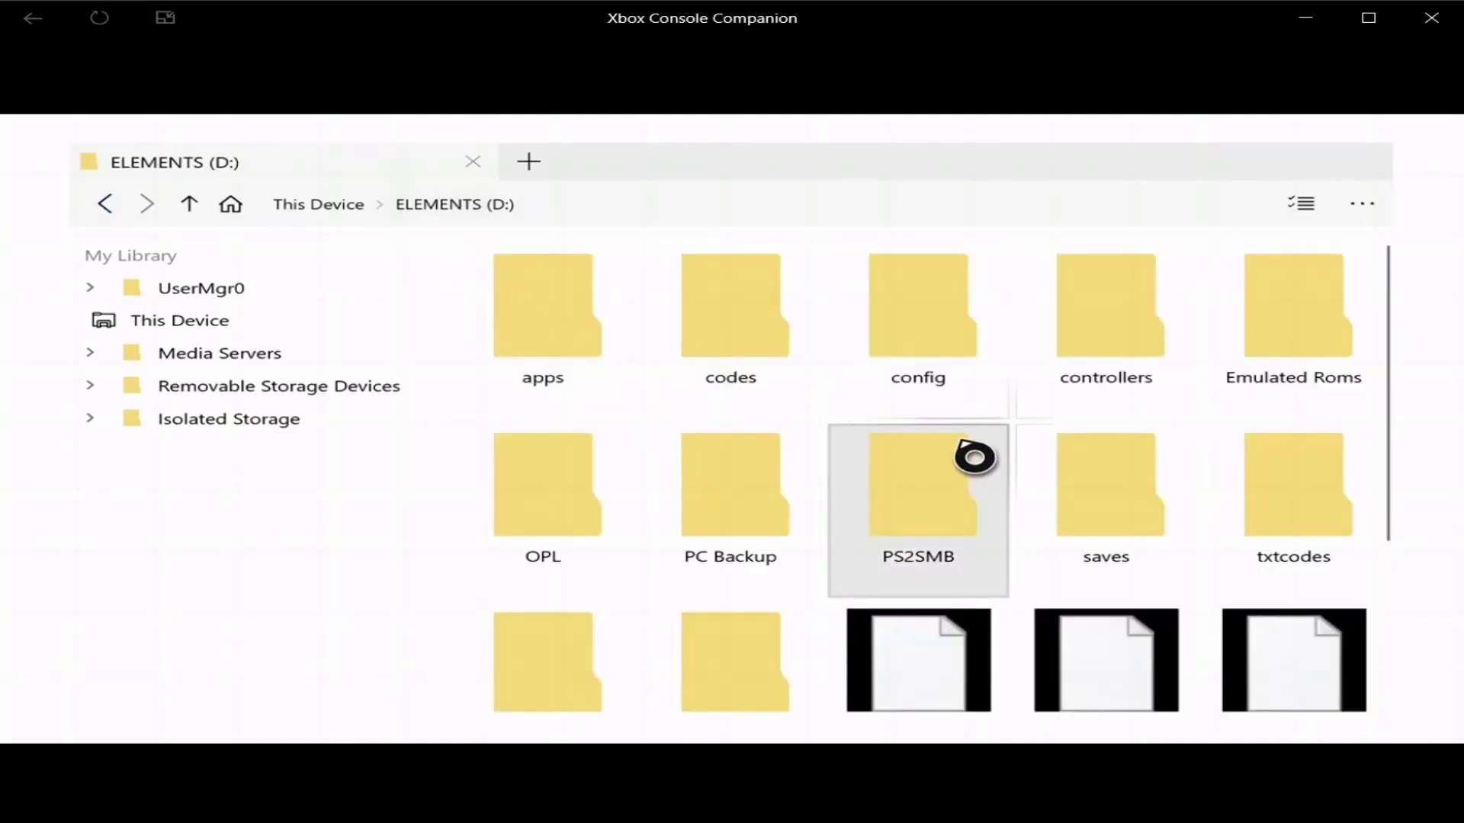
click(974, 458)
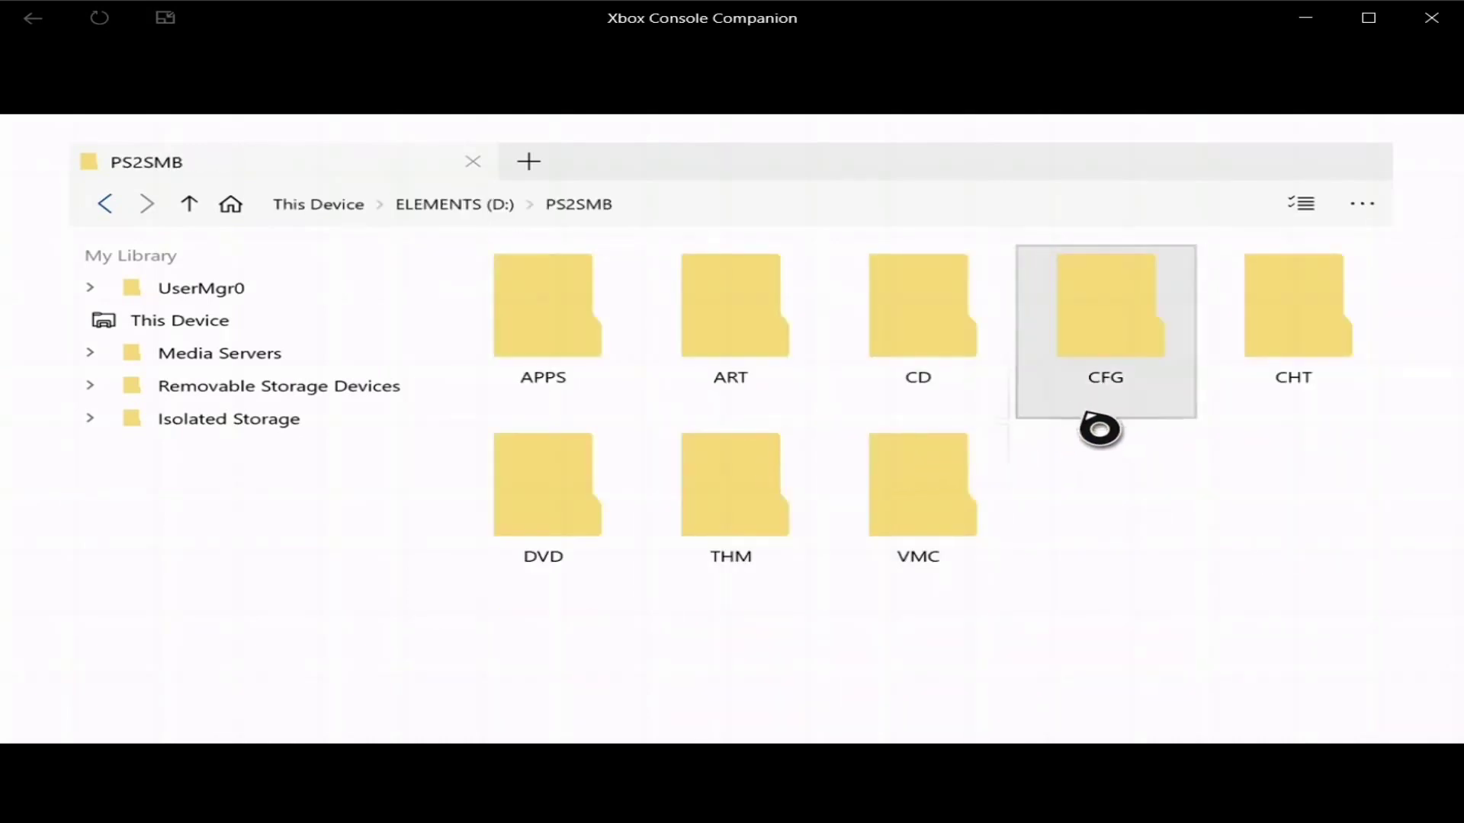
click(588, 460)
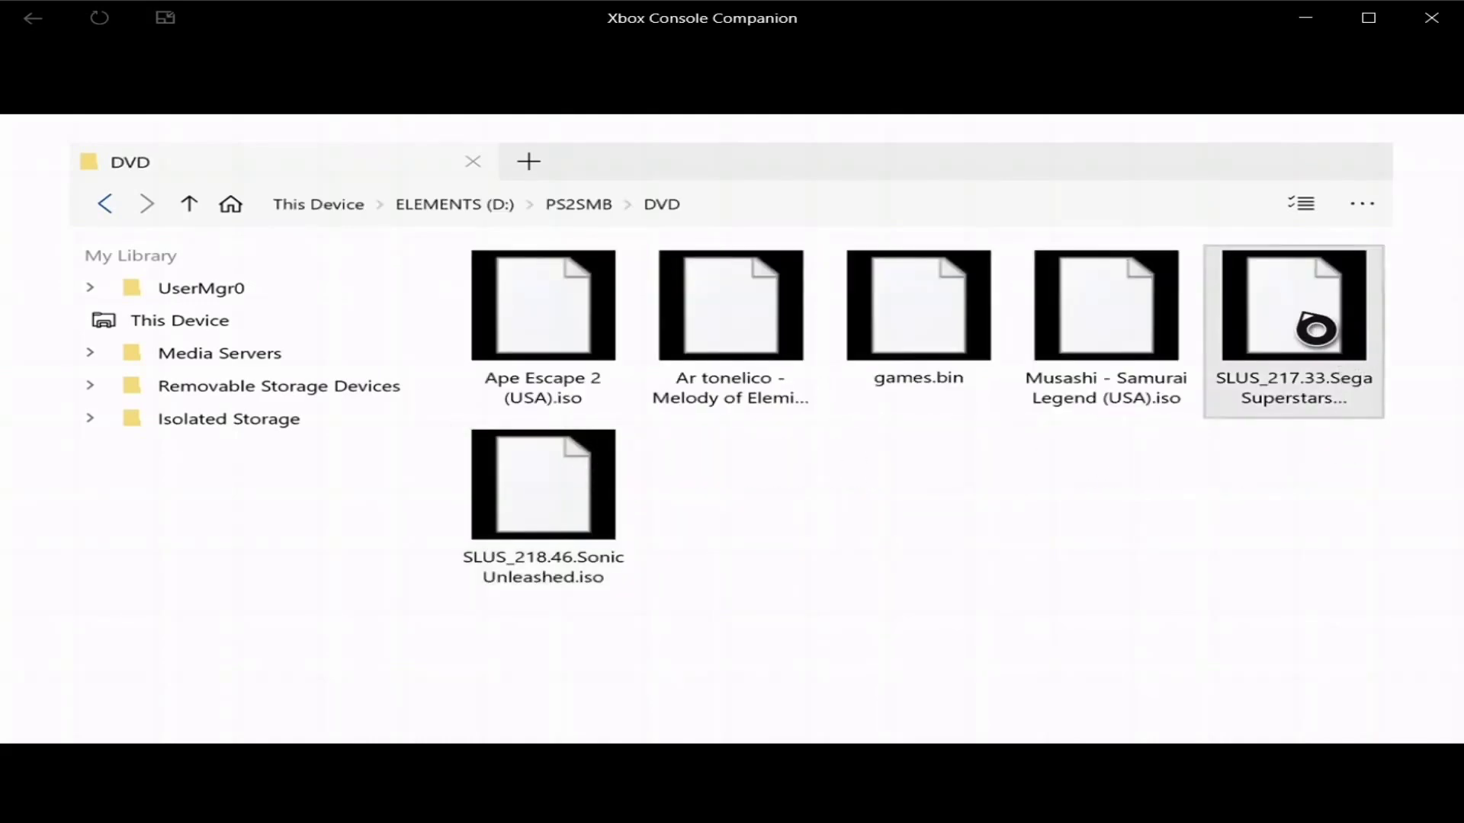
right_click(1260, 281)
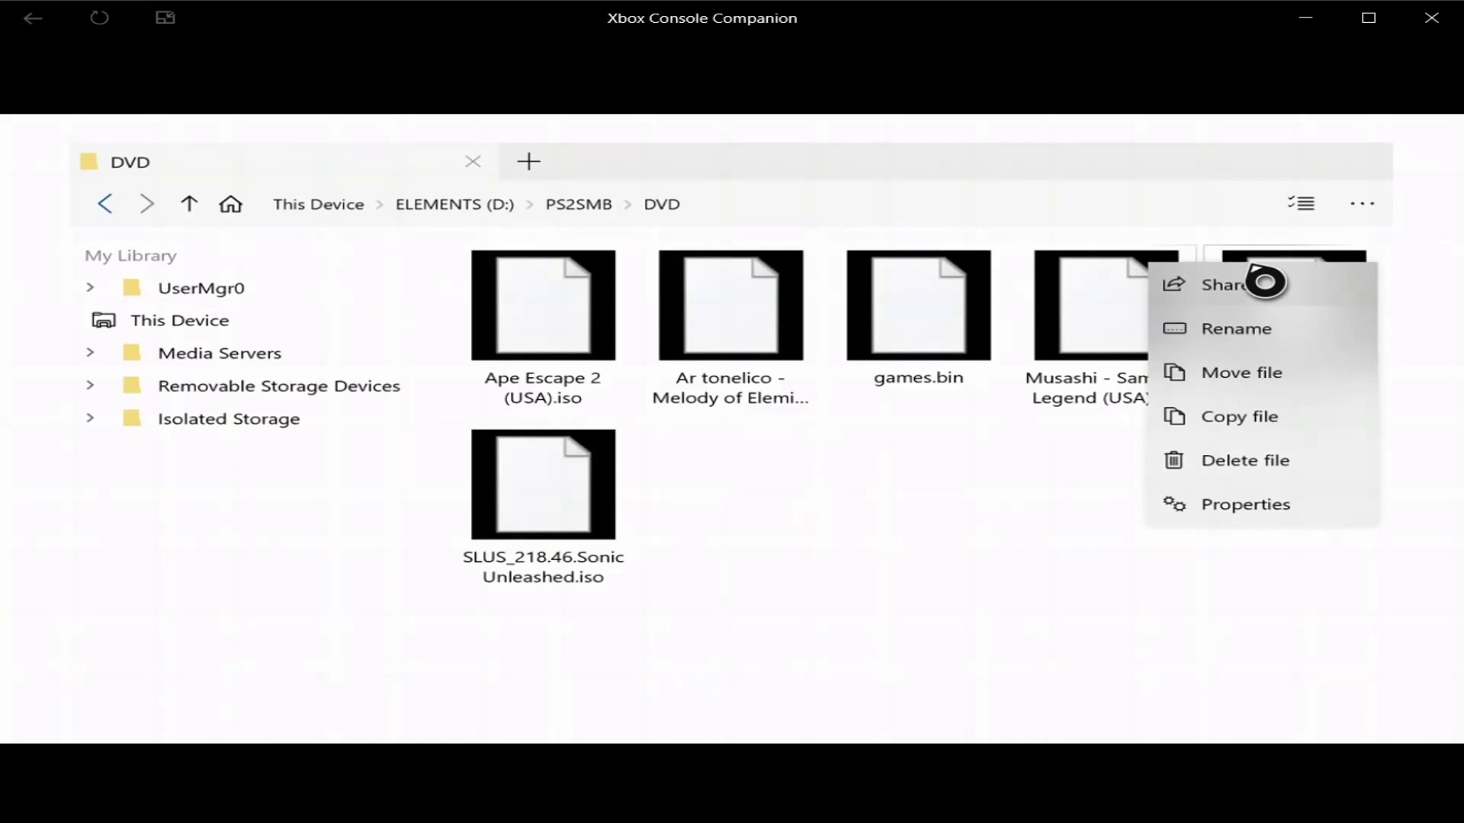
click(1263, 436)
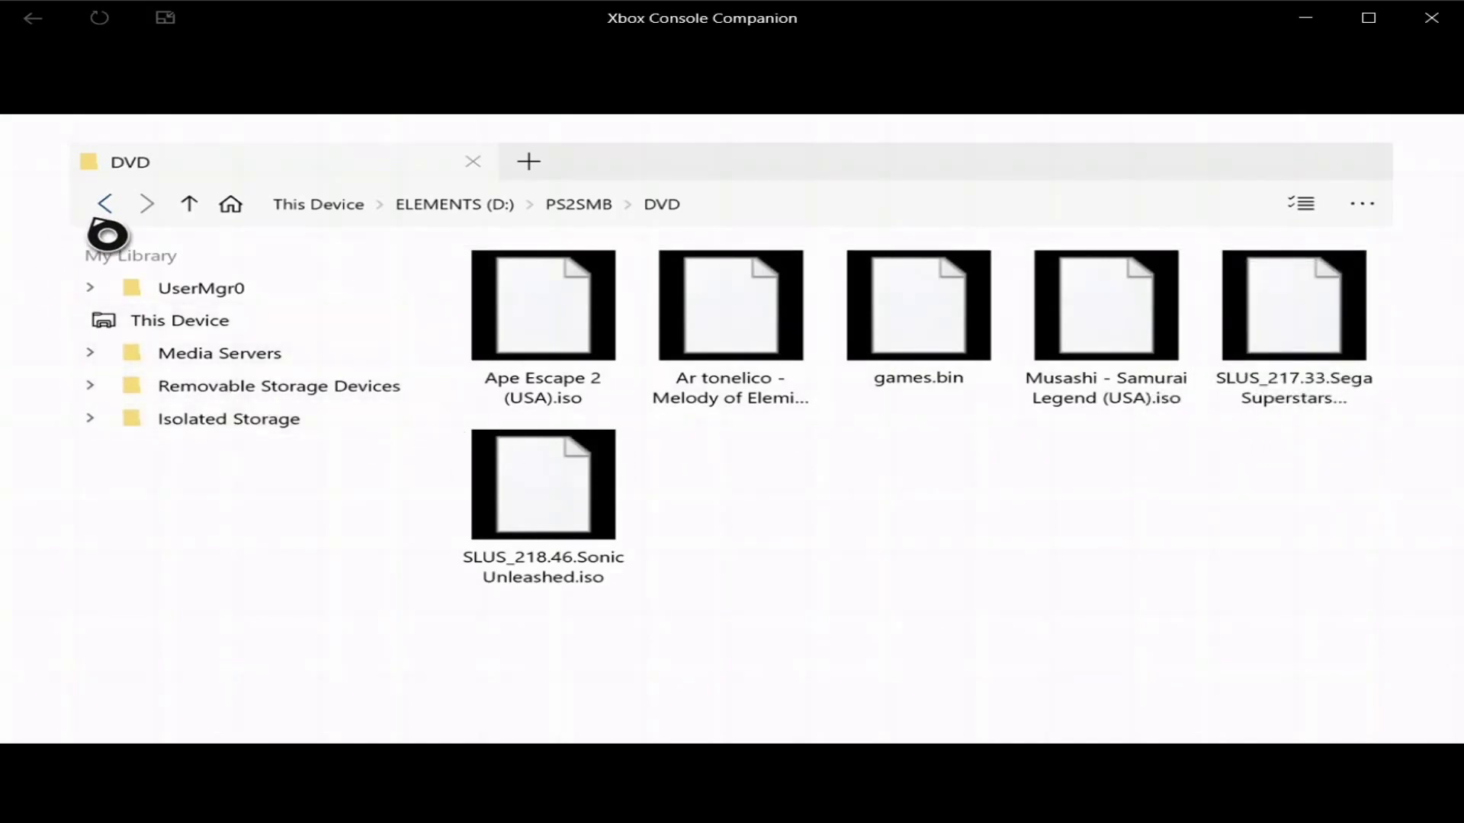
Paste the Sega Superstars ISO into Isolated Storage > Packages > Retrospection > LocalState
click(248, 432)
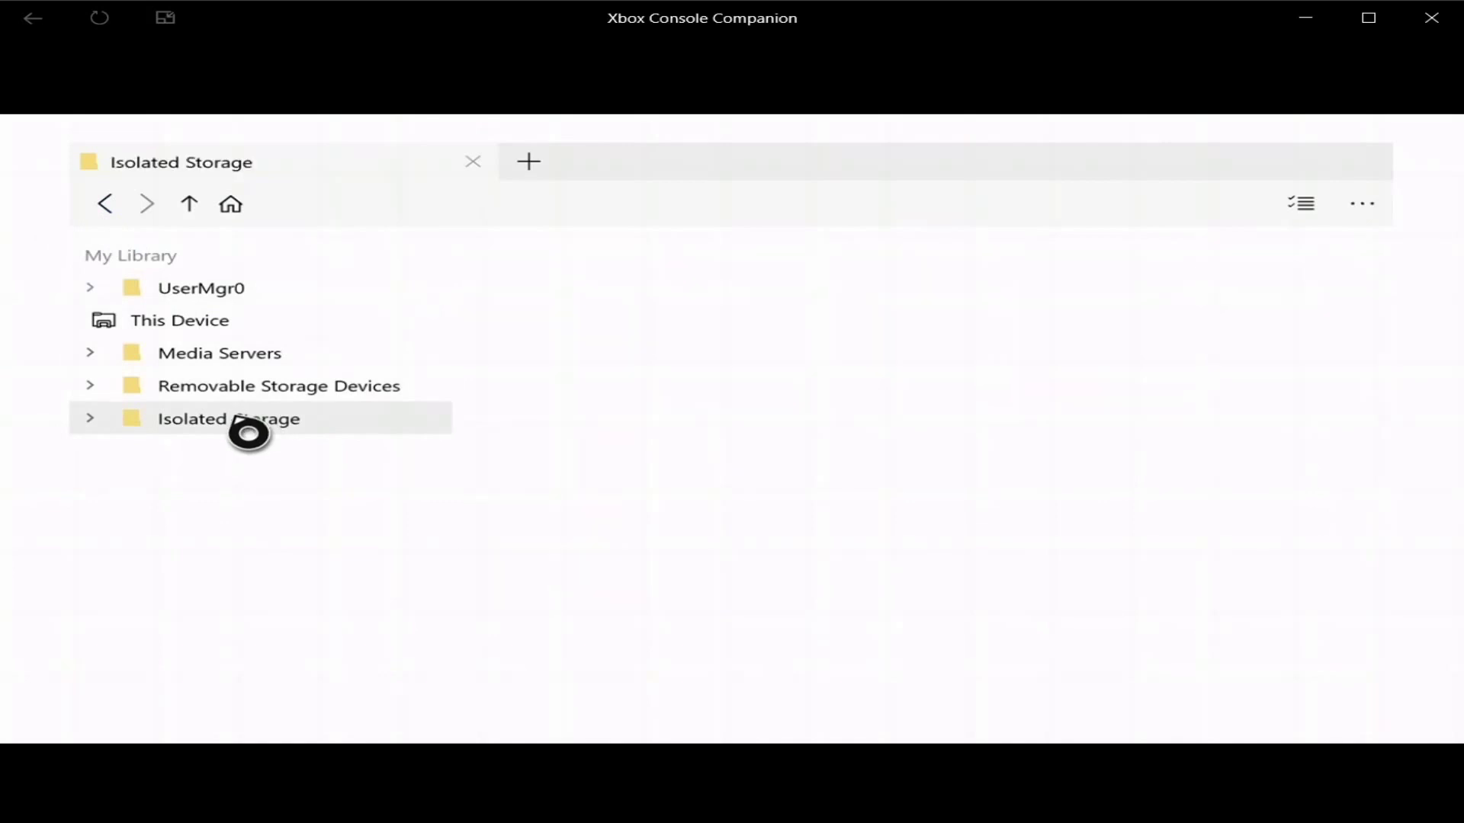
click(502, 215)
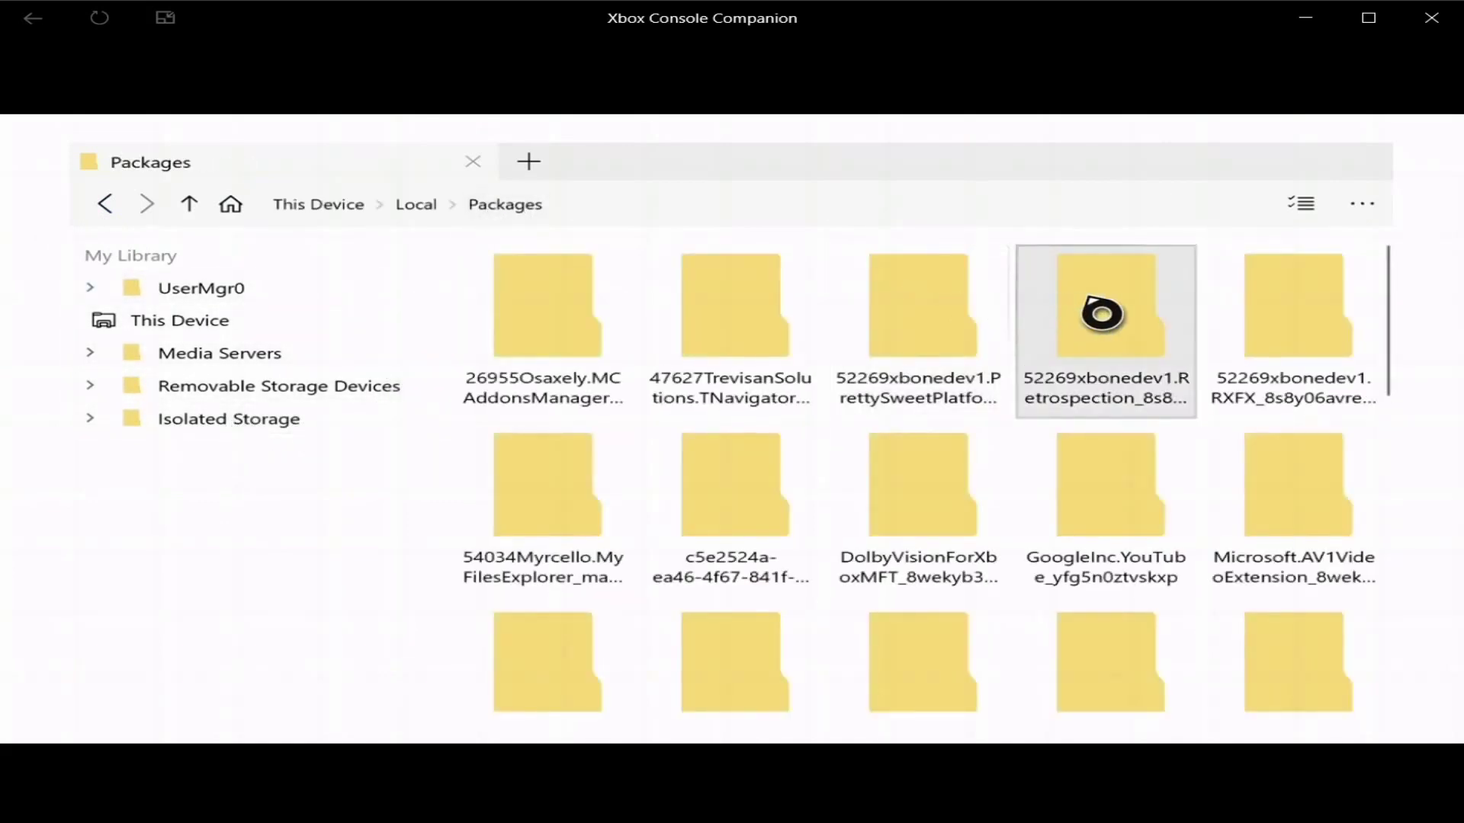
double_click(1101, 312)
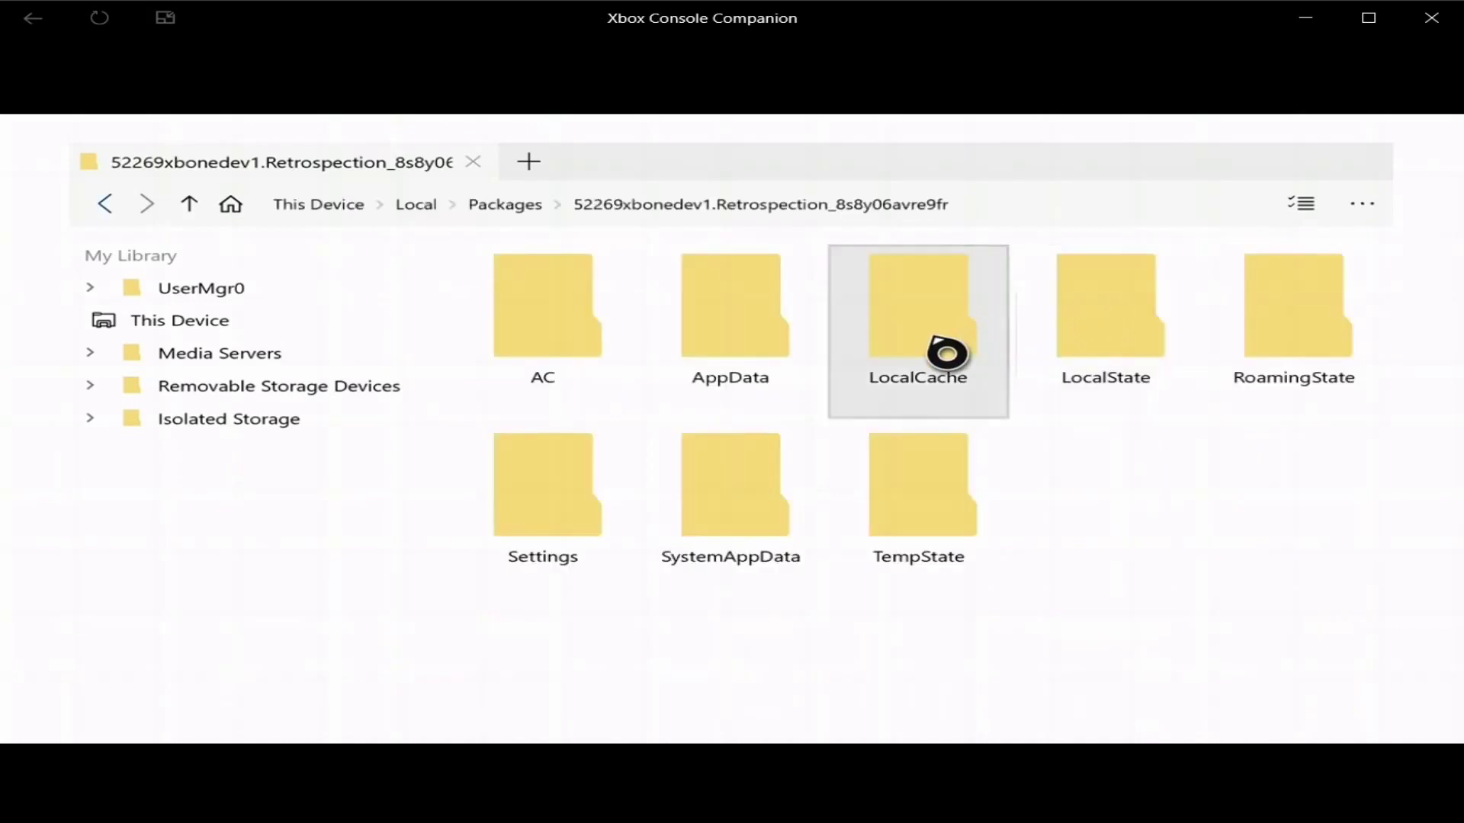
double_click(1176, 362)
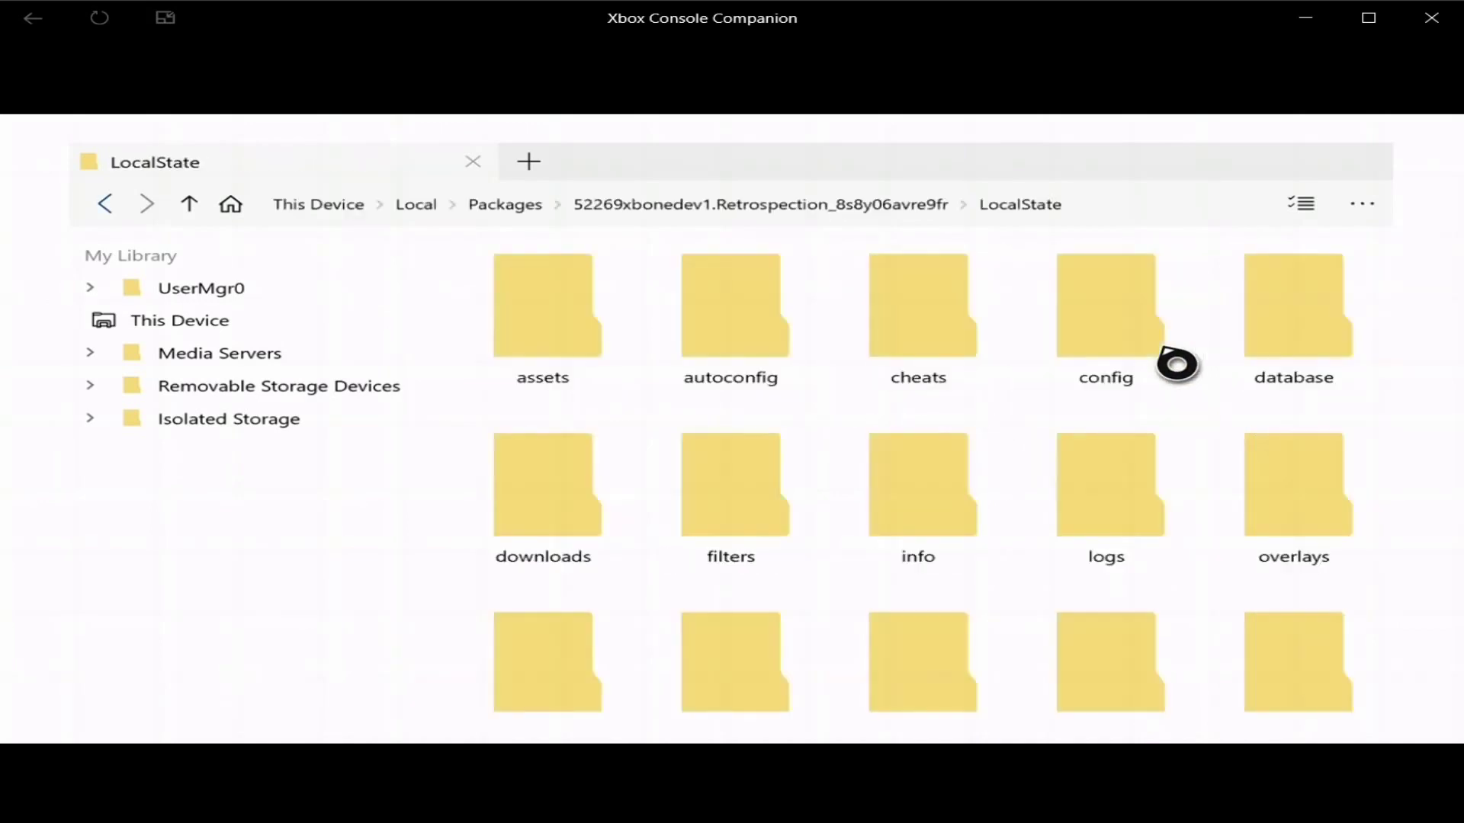
scroll(978, 343, down, 5)
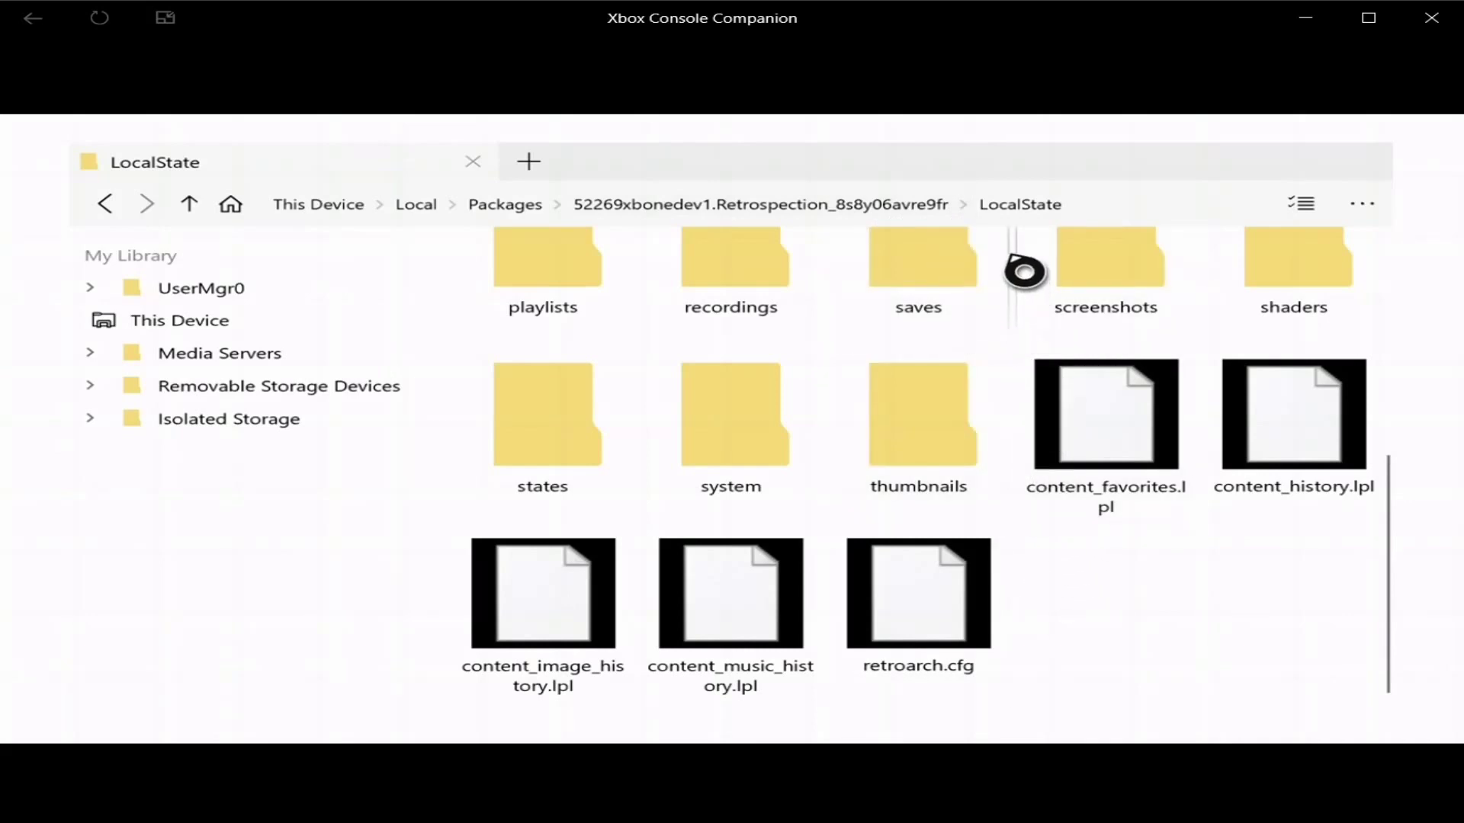
right_click(1026, 260)
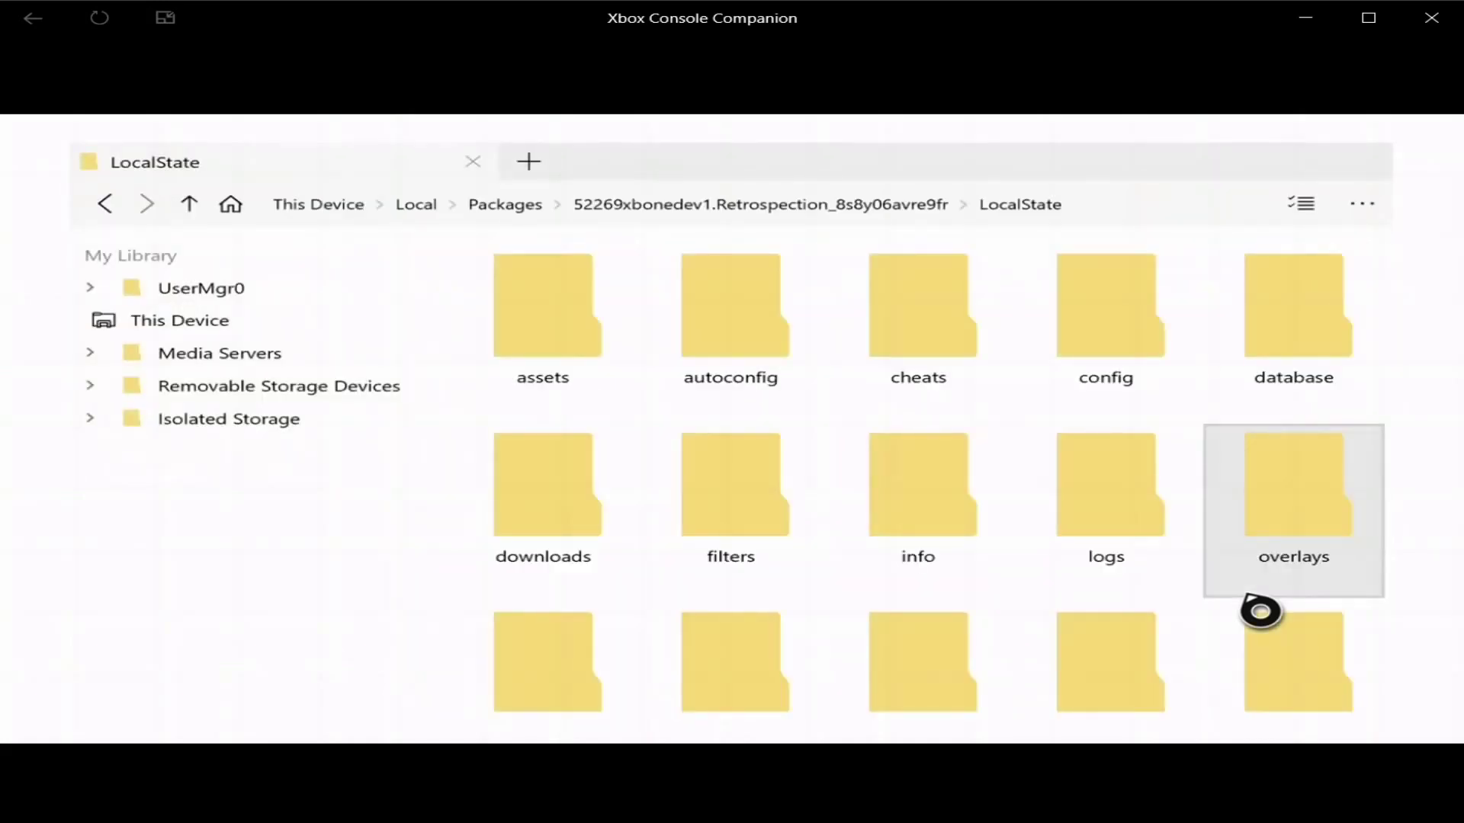
scroll(1260, 611, down, 5)
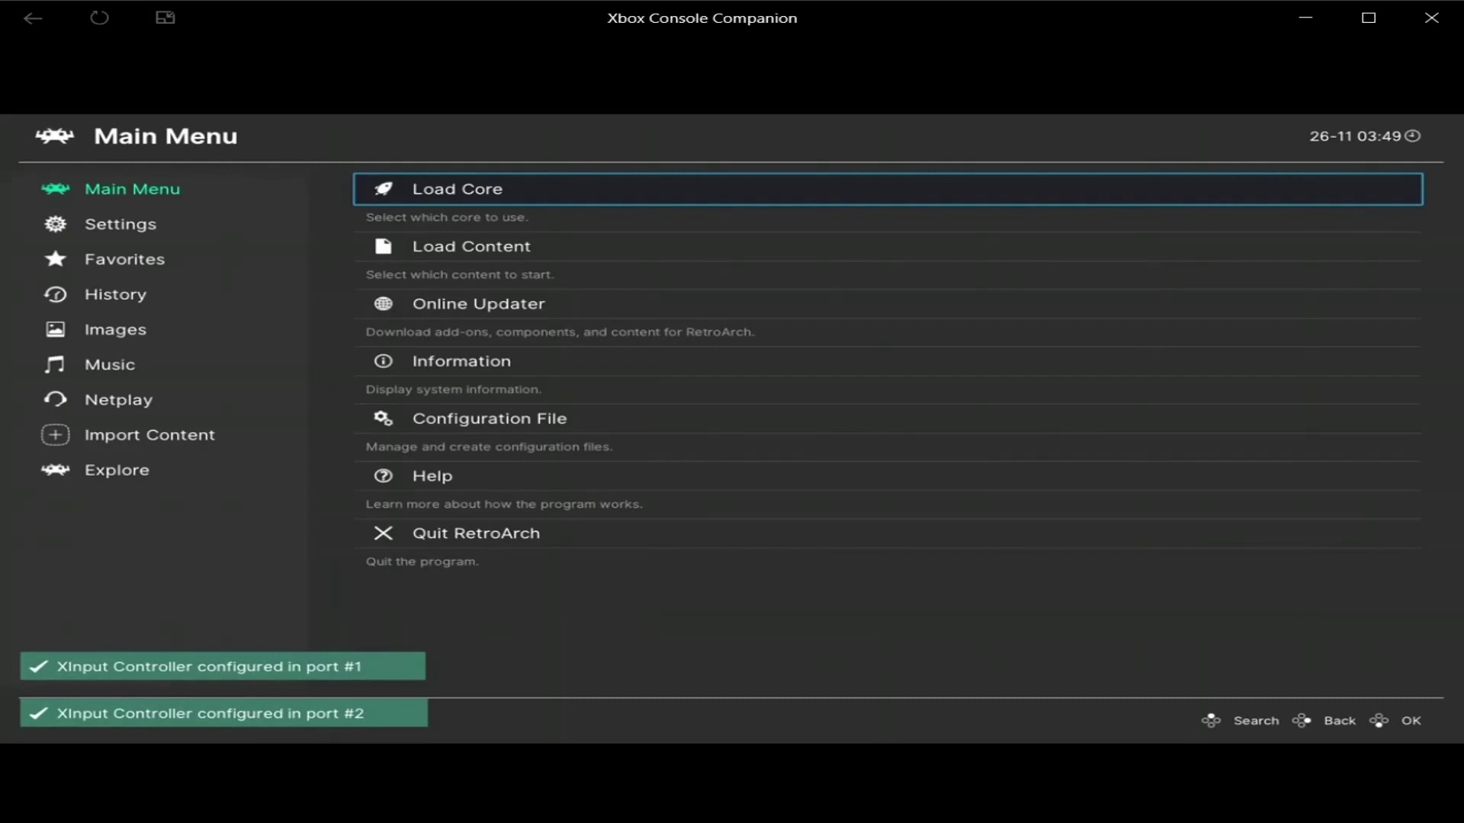
Open Load Content and browse the D:\ drive folders, then return to the drive list
click(471, 247)
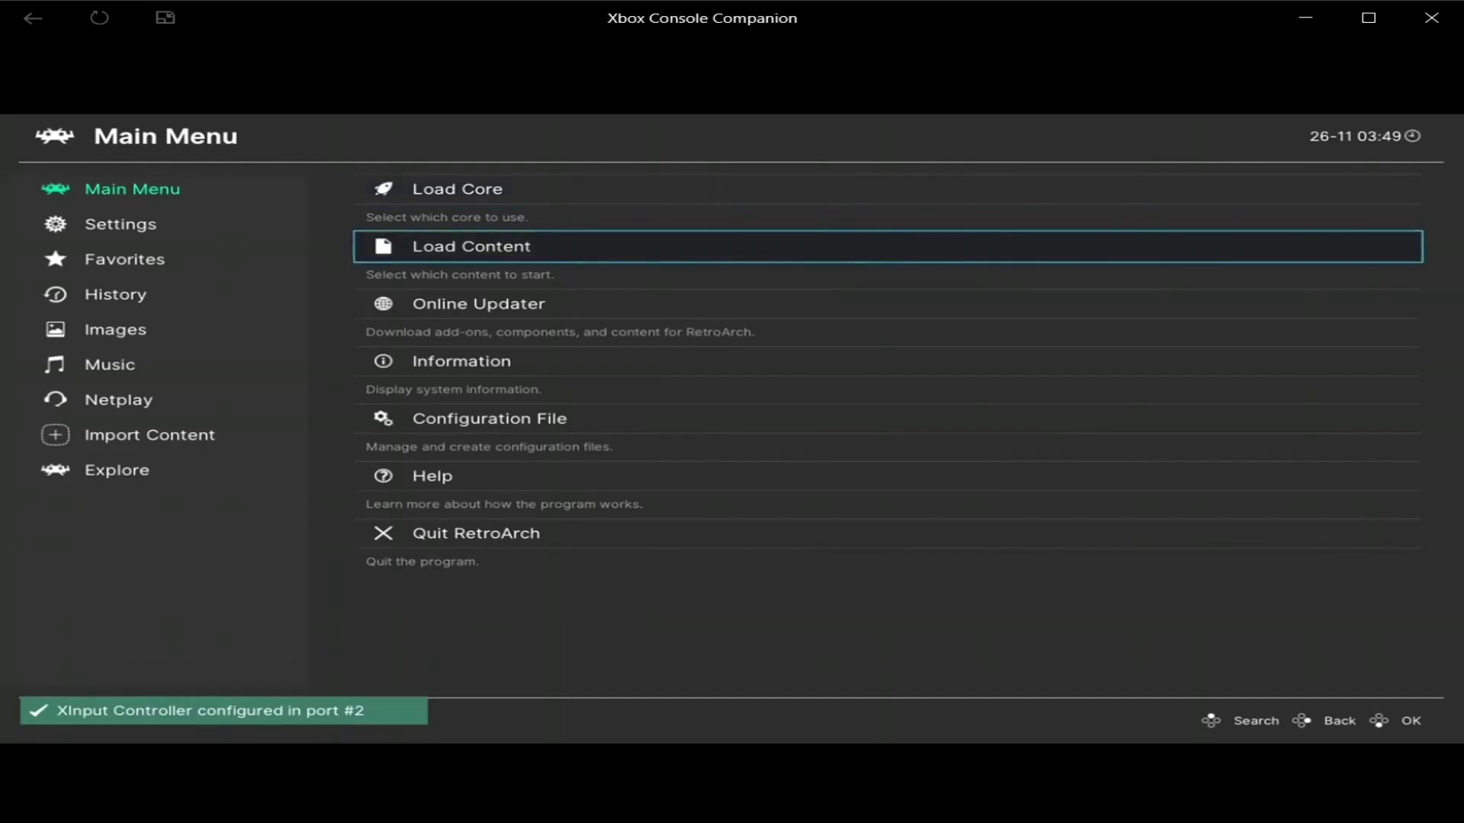
key(Return)
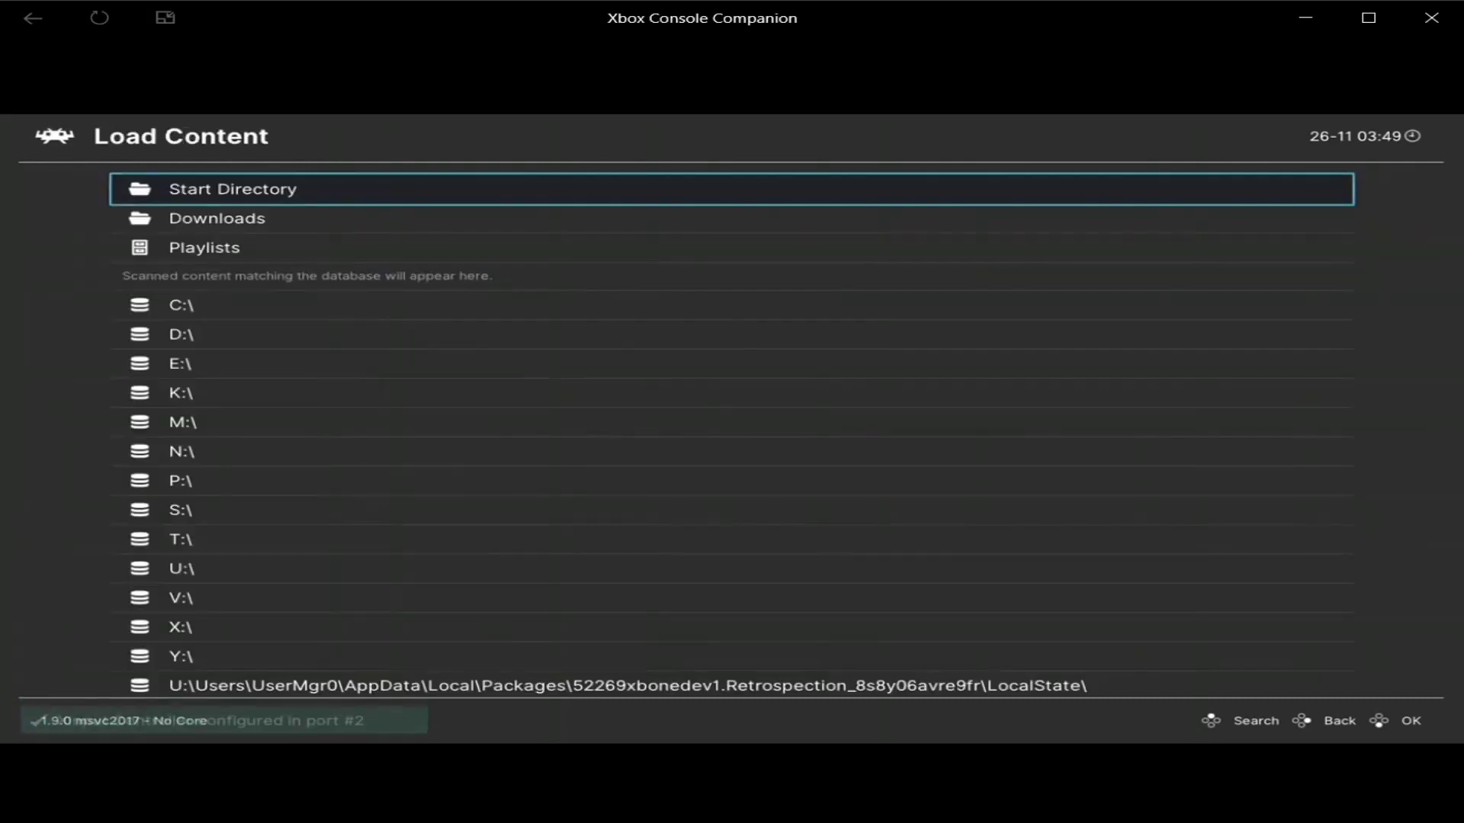
key(Up)
key(Down)
key(Down)
key(Down)
key(Down)
key(Down)
key(Down)
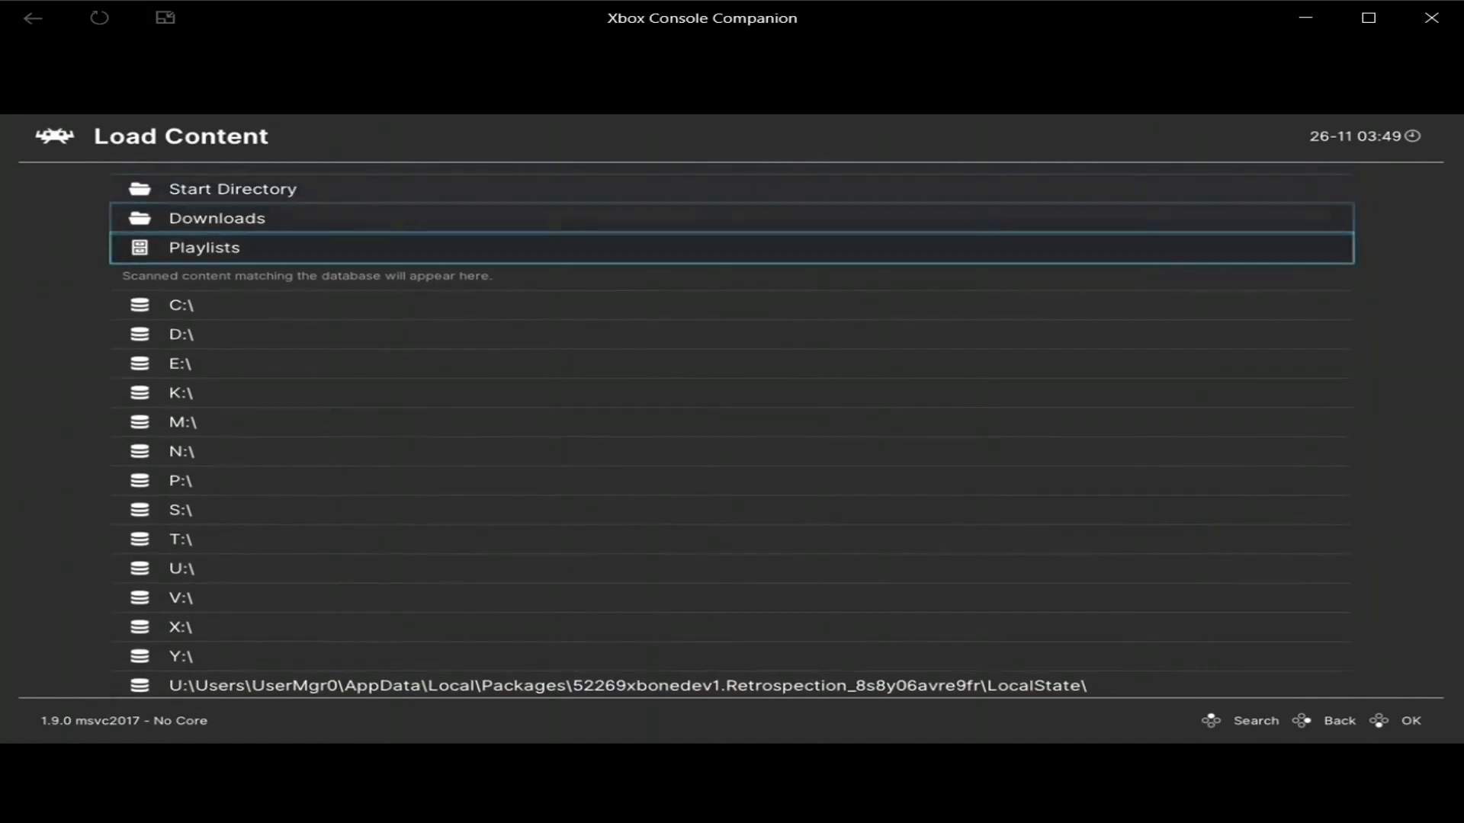
key(Up)
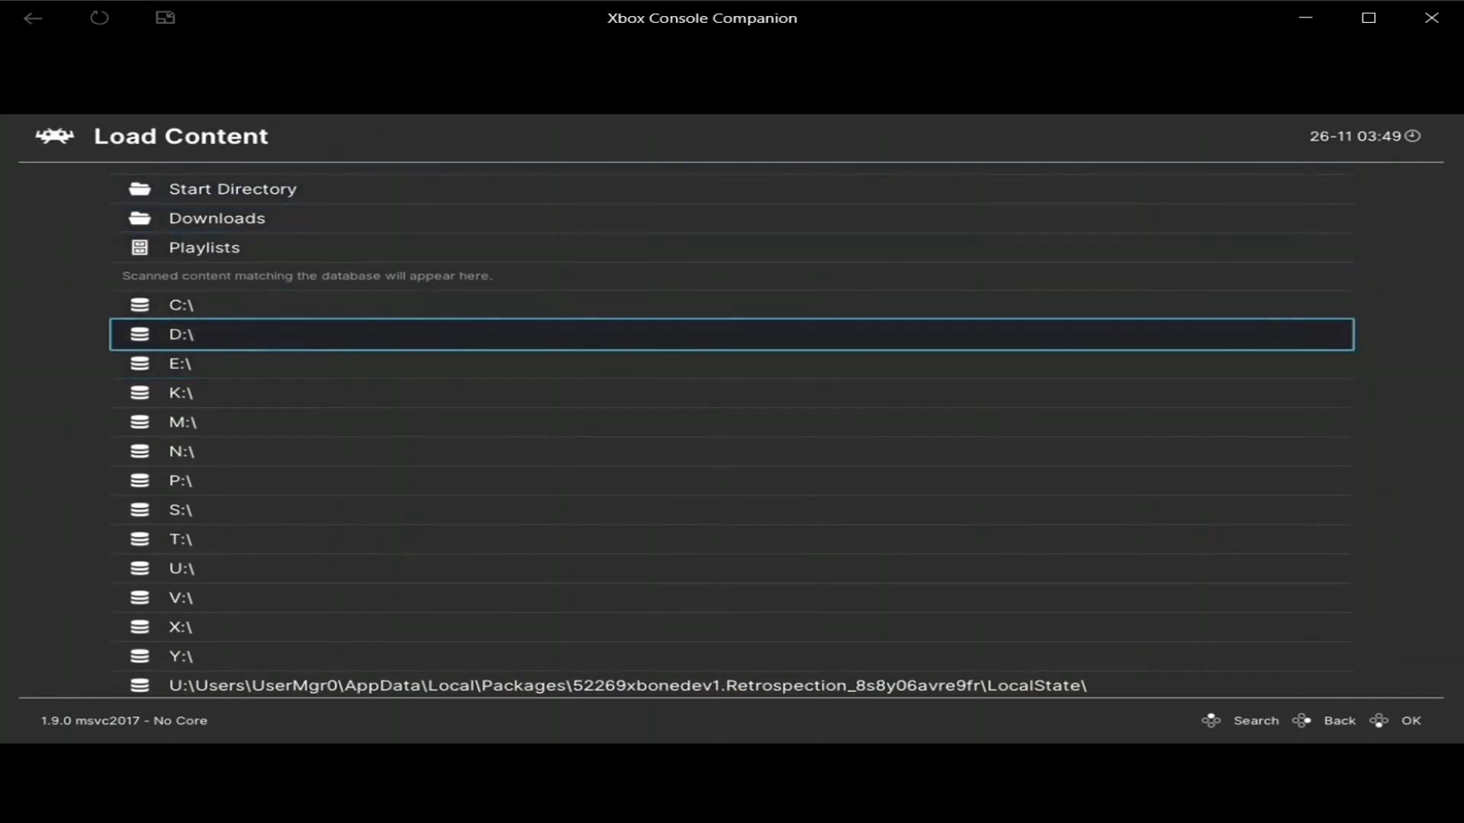
key(Return)
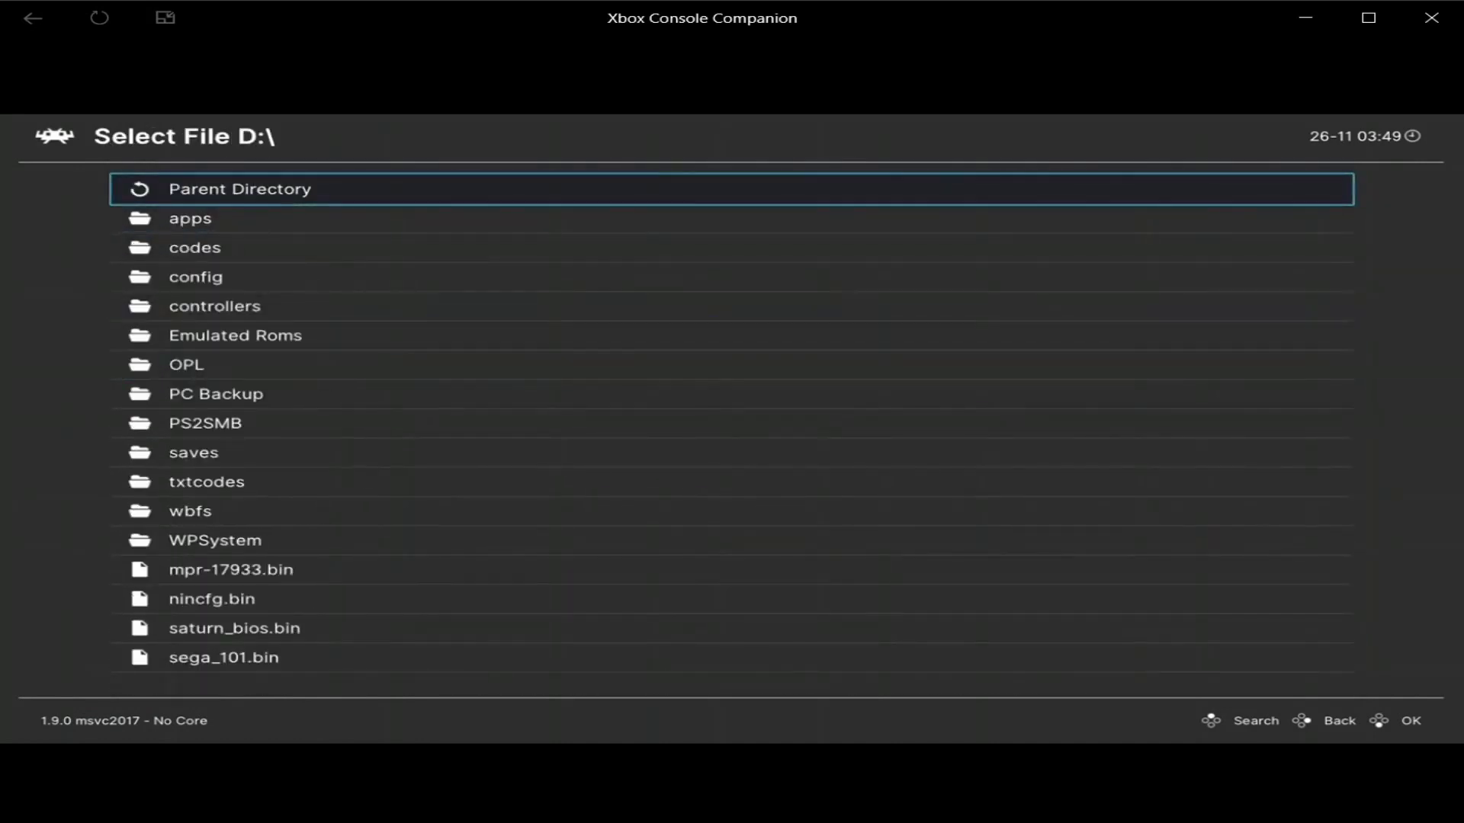
key(Down)
key(Down)
key(Down)
key(Down)
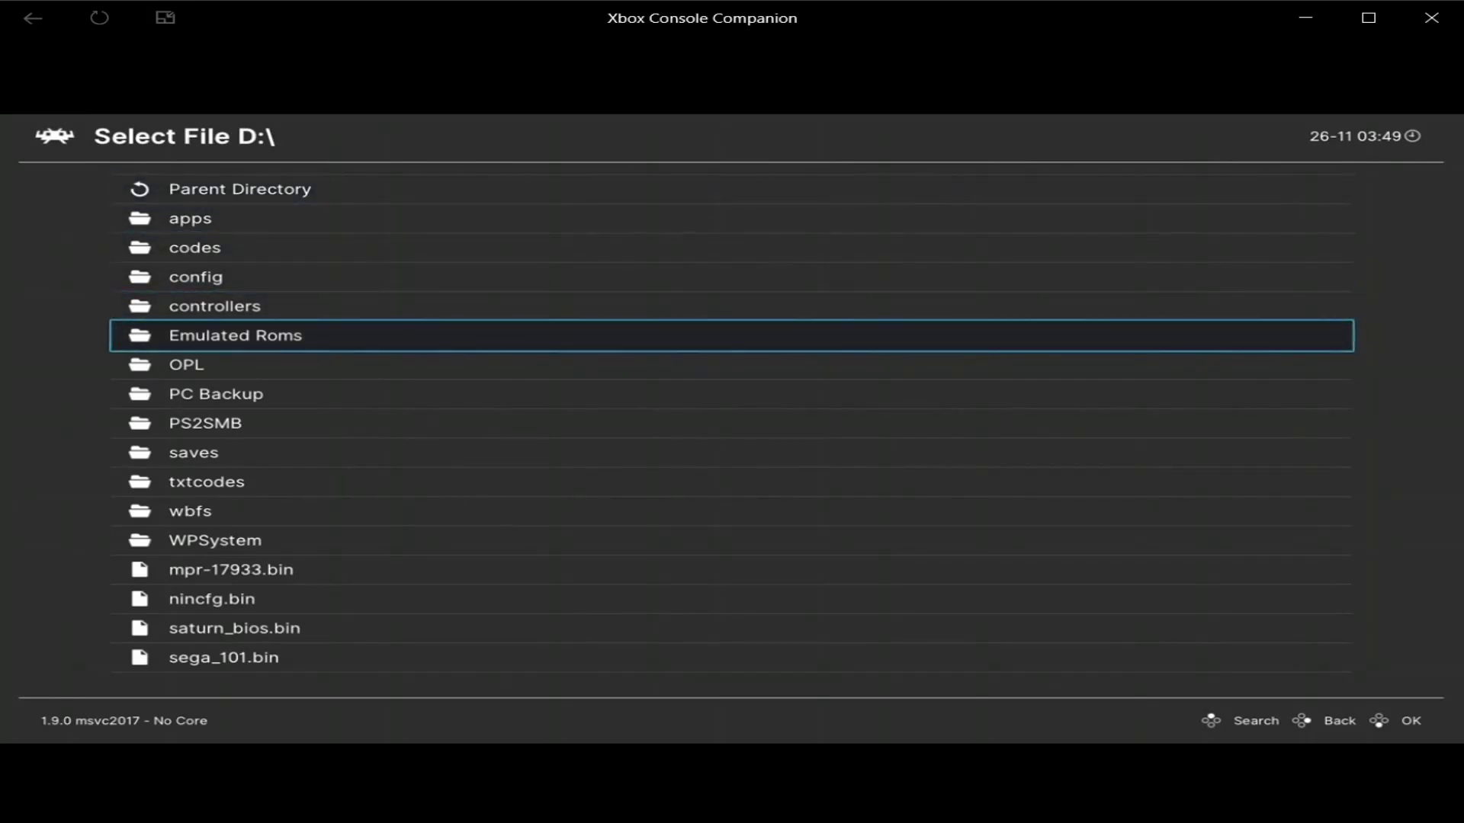
key(Up)
key(Up)
key(Up)
key(Up)
key(Up)
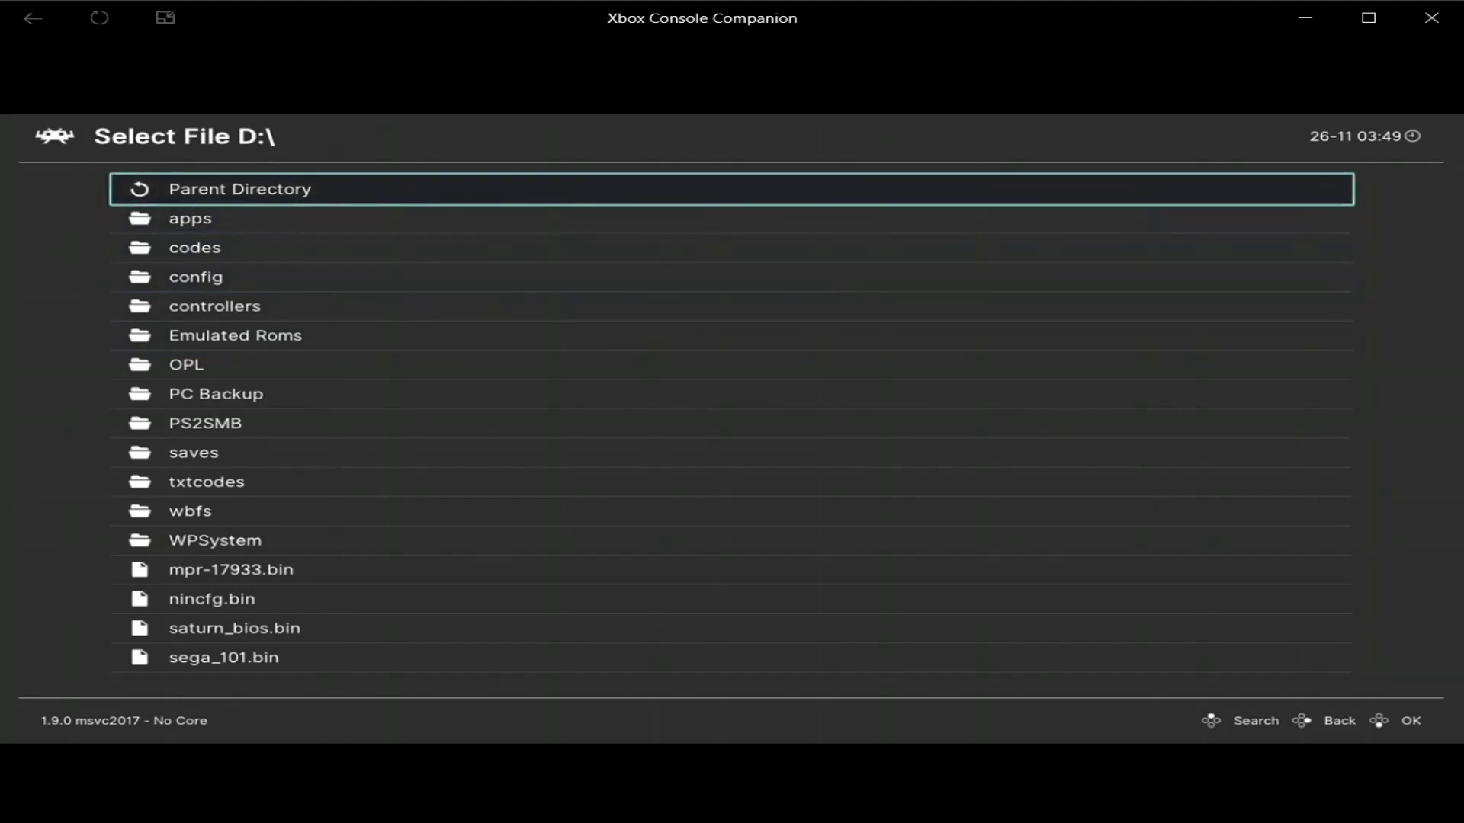
key(Return)
Open RetroArch's LocalState folder and highlight the Sega Superstars Tennis ISO
key(Up)
key(Up)
key(Up)
key(Up)
key(Up)
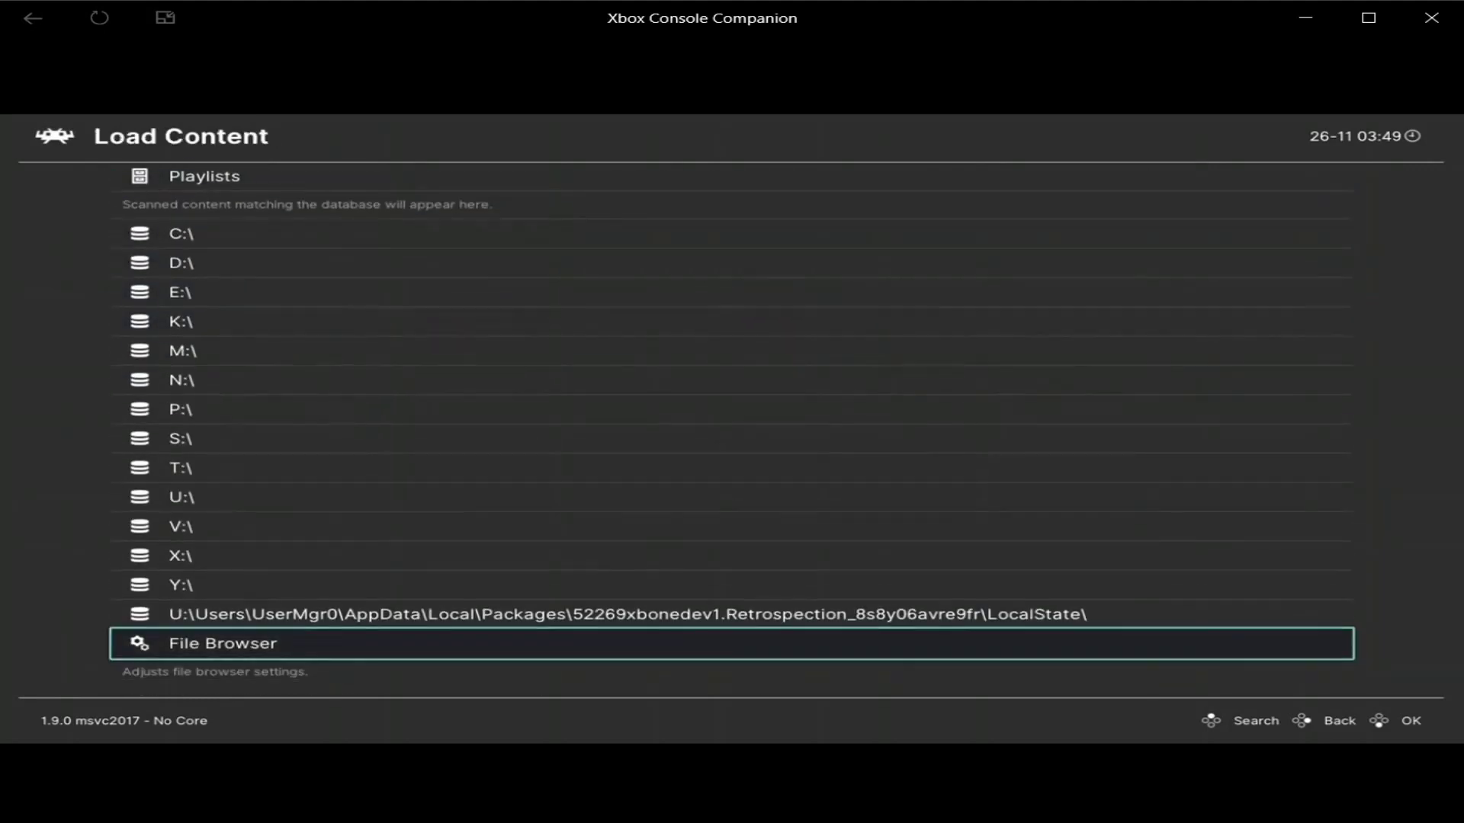
key(Up)
key(Return)
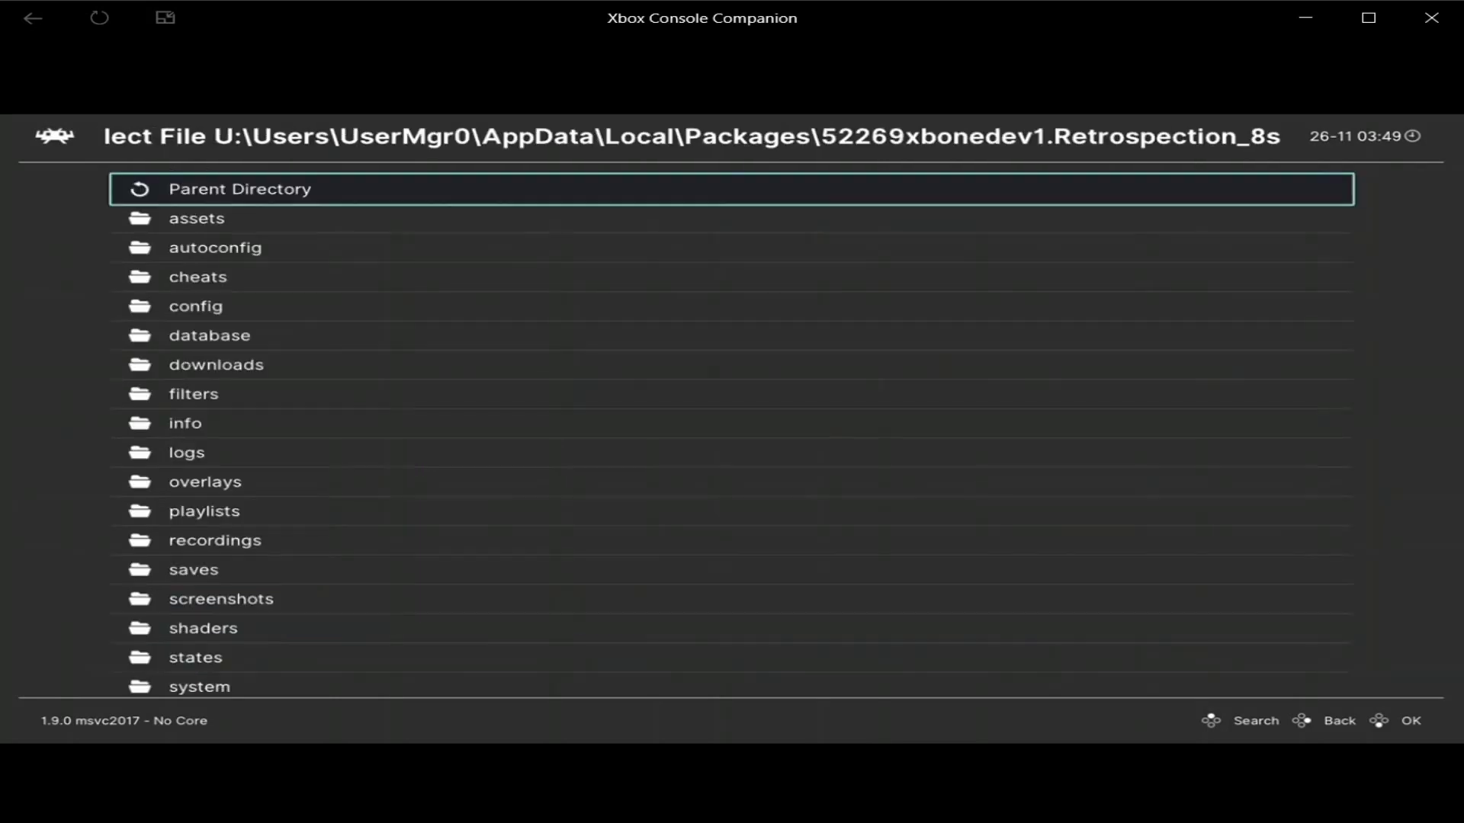
key(Up)
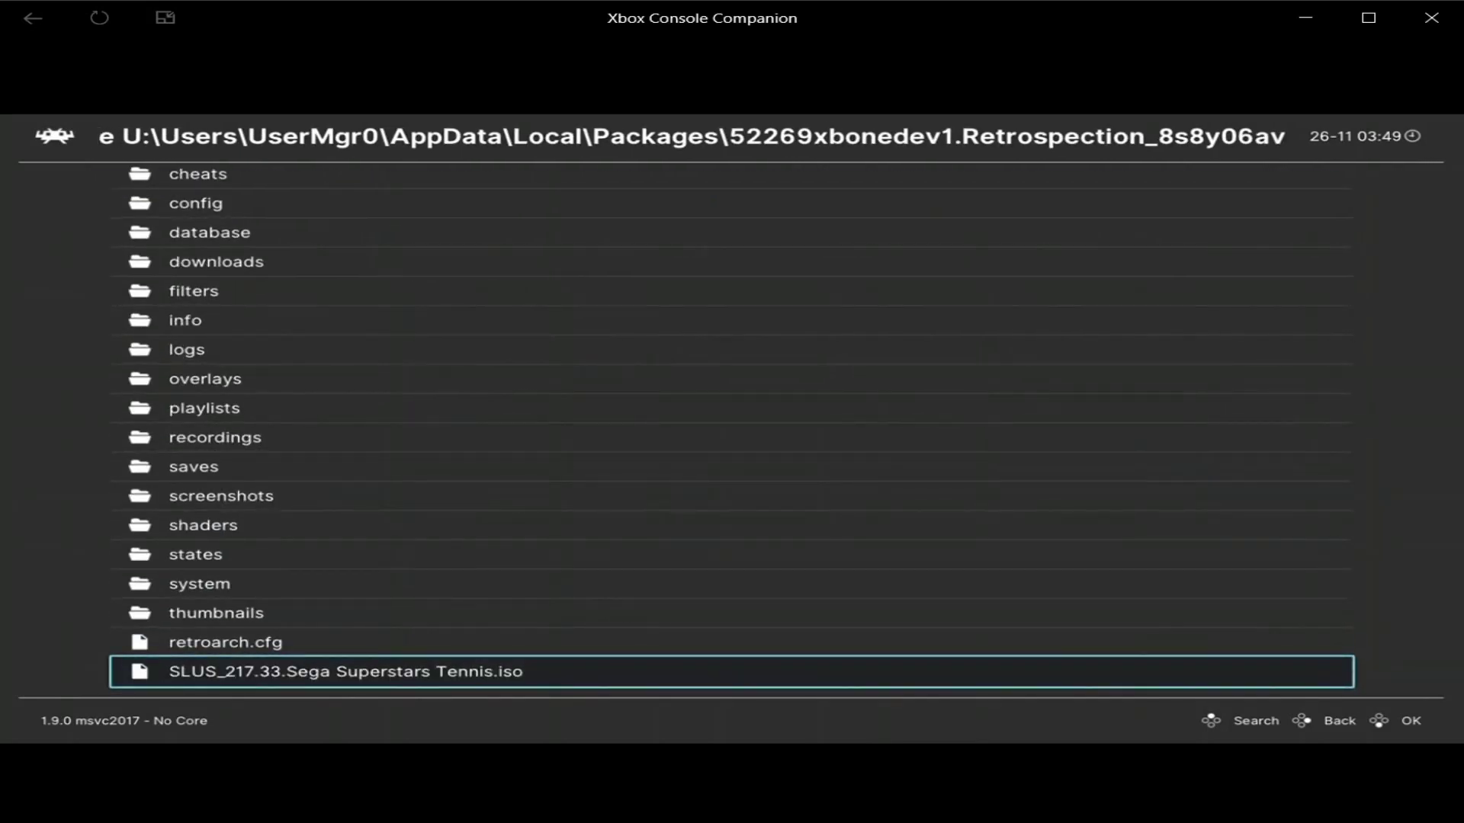
Load the Sega Superstars Tennis ISO and launch it with the Sony - PlayStation 2 (PCSX2) core
key(Return)
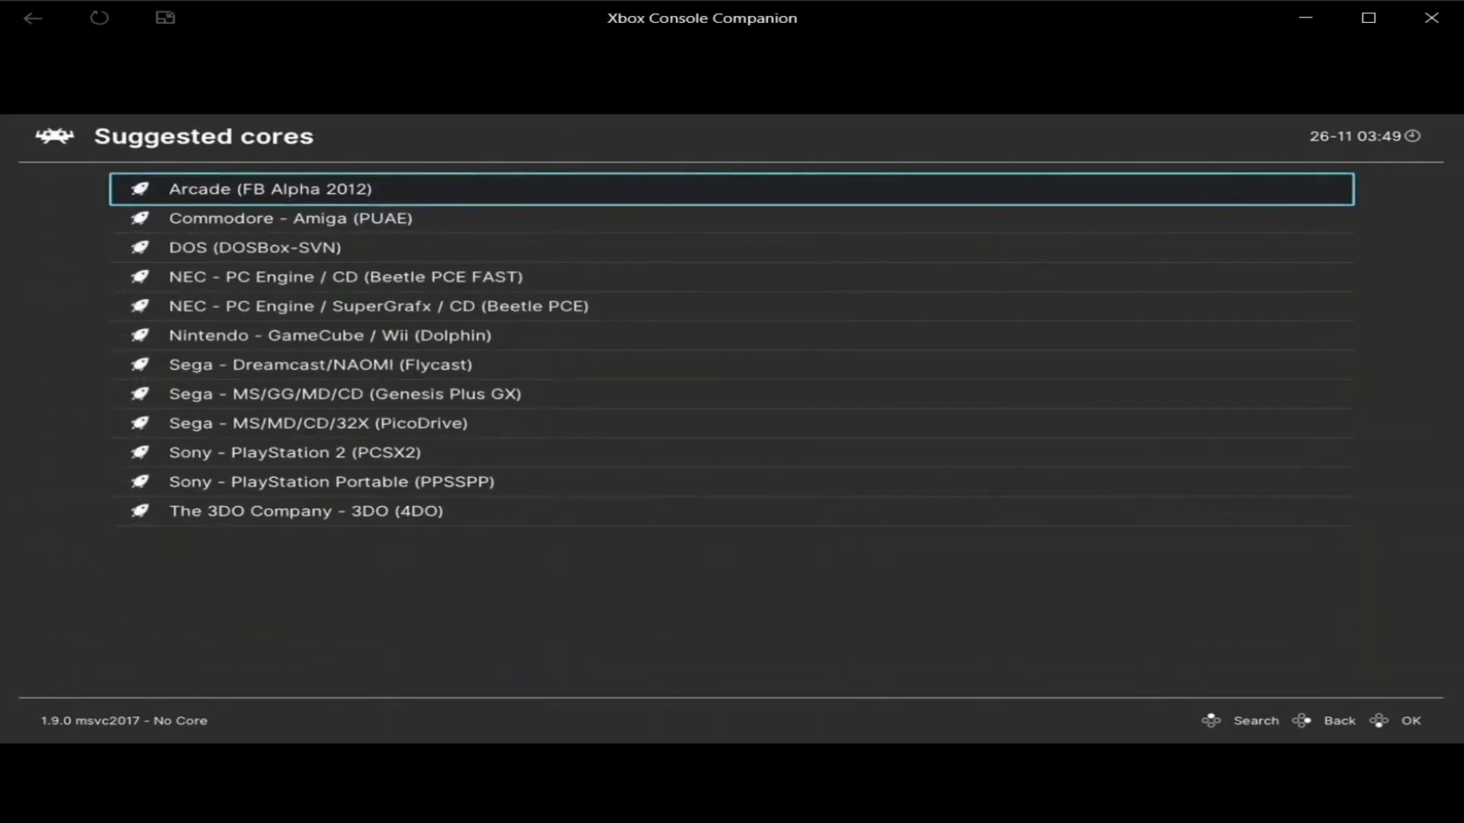
key(Up)
key(Up)
key(Up)
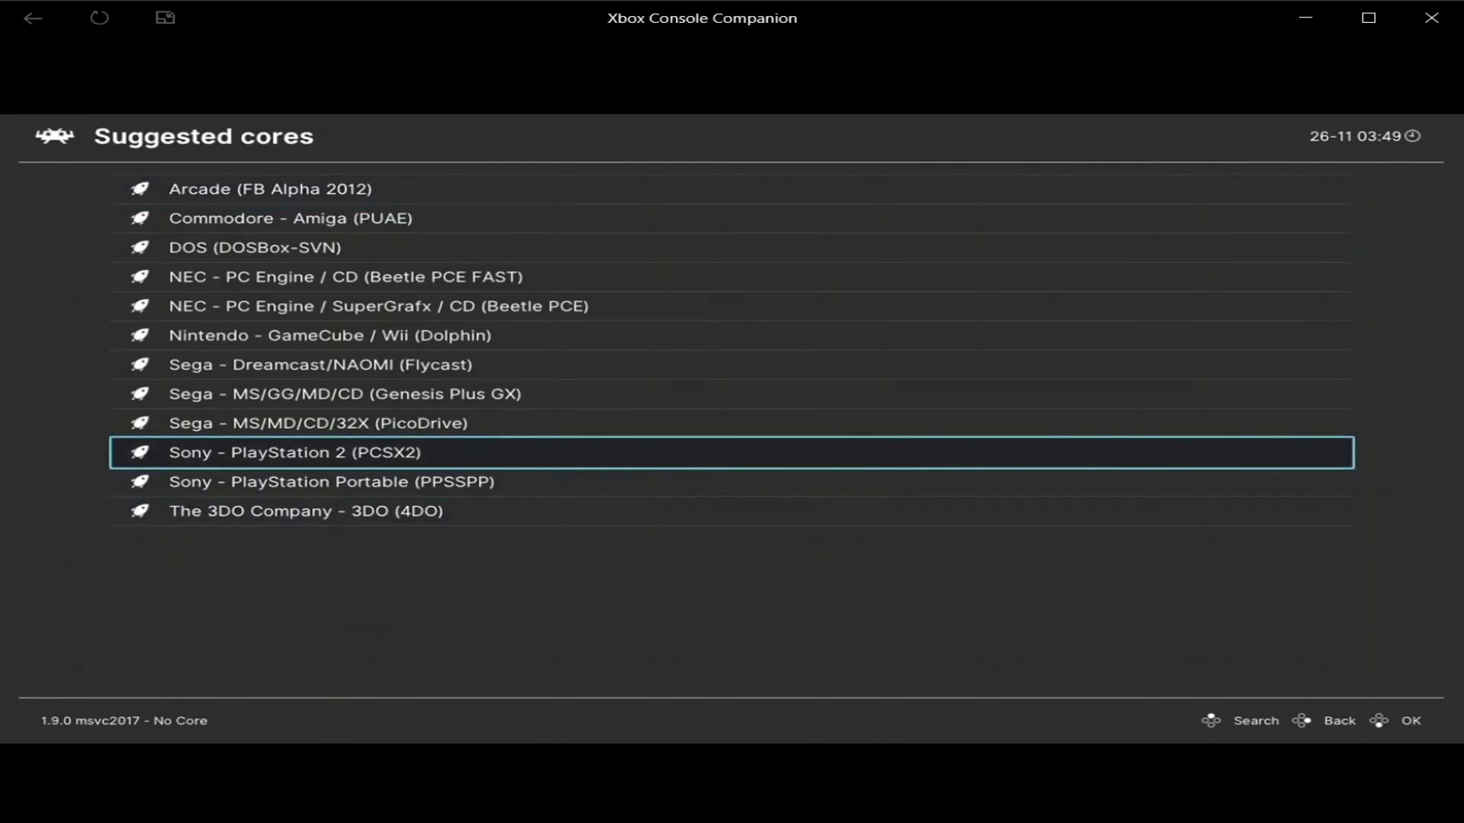
key(Return)
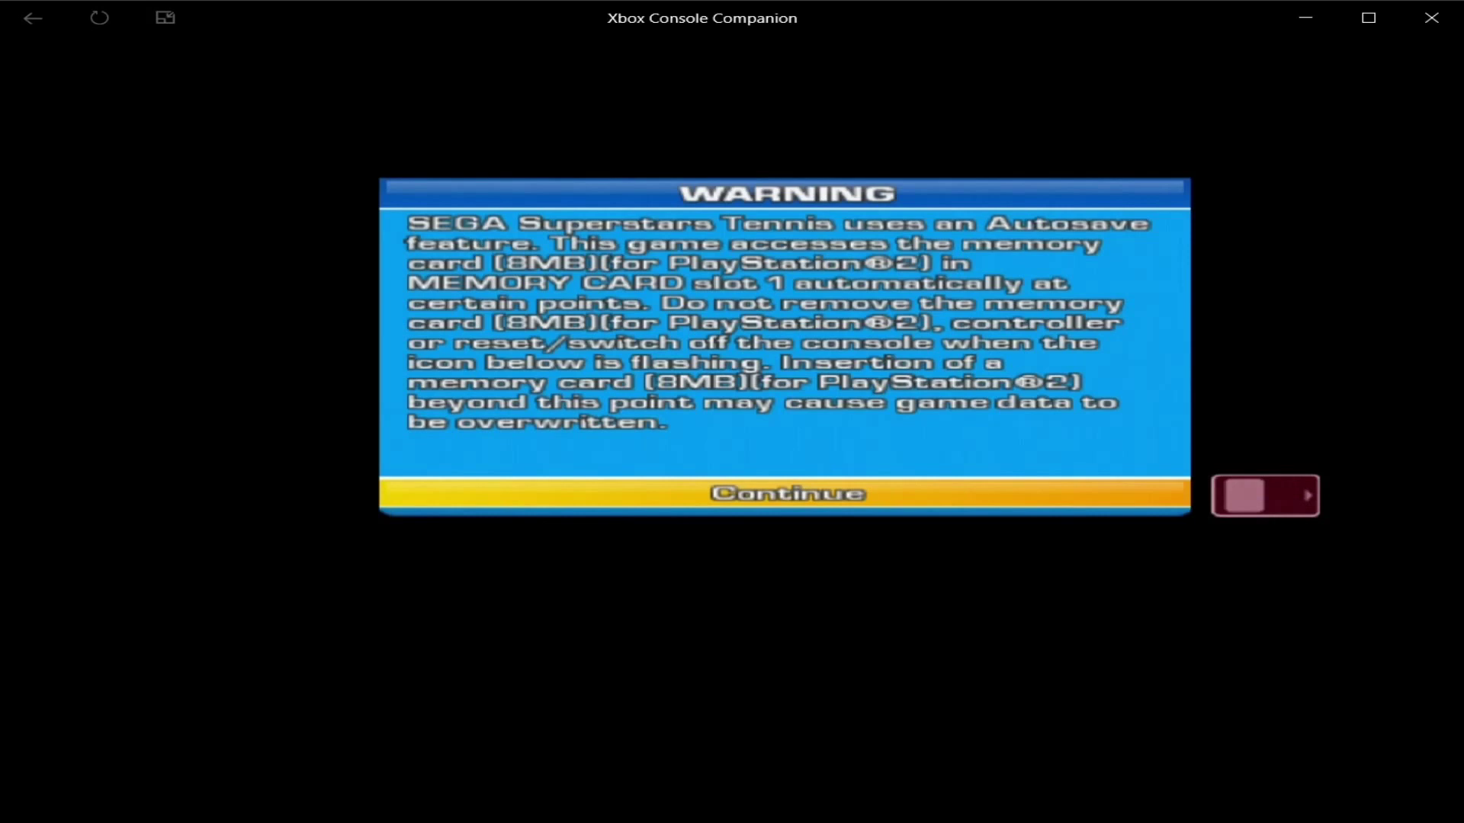
Continue past the Sega Superstars Tennis autosave warning
key(Return)
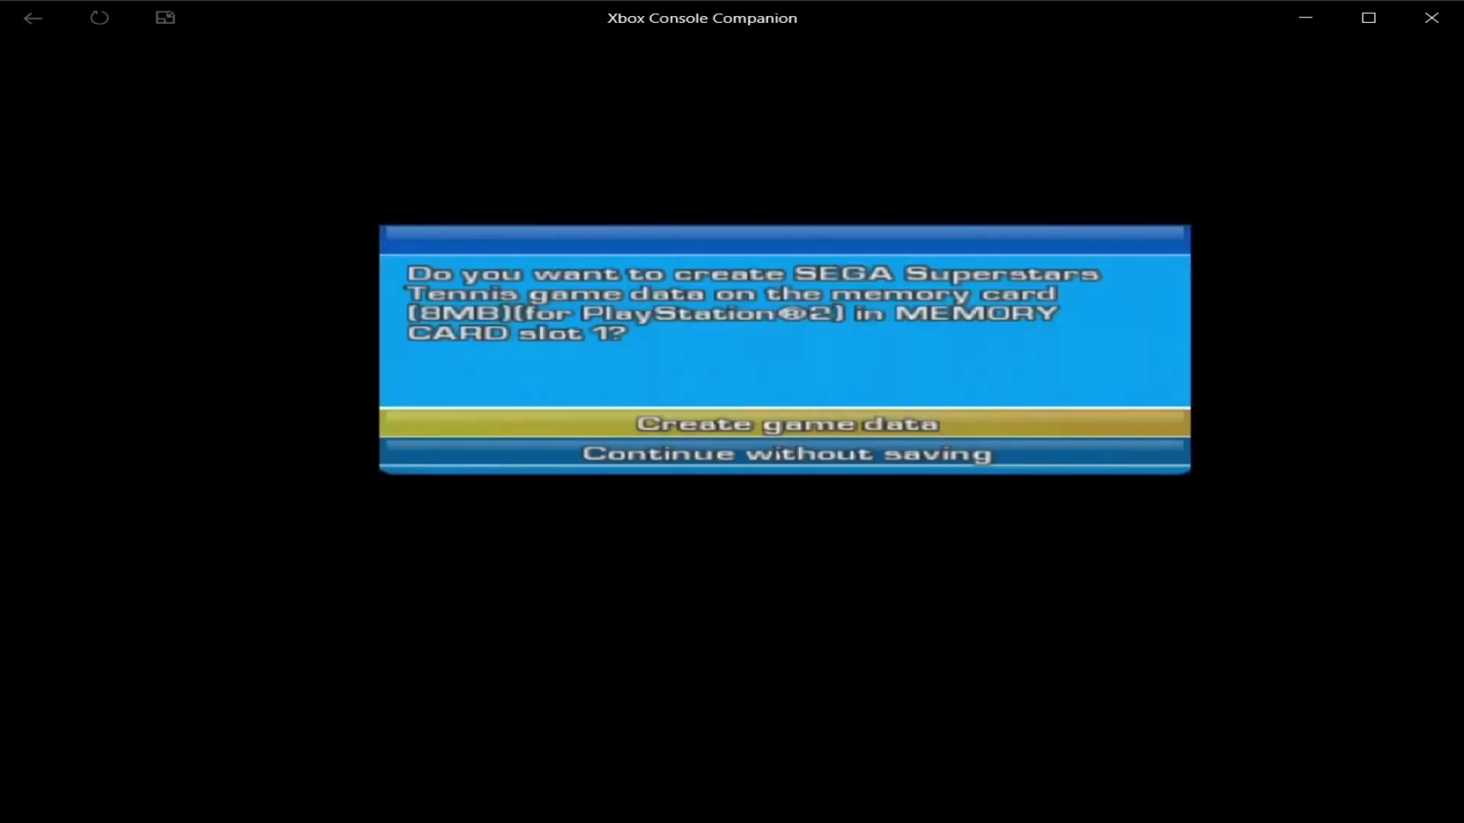